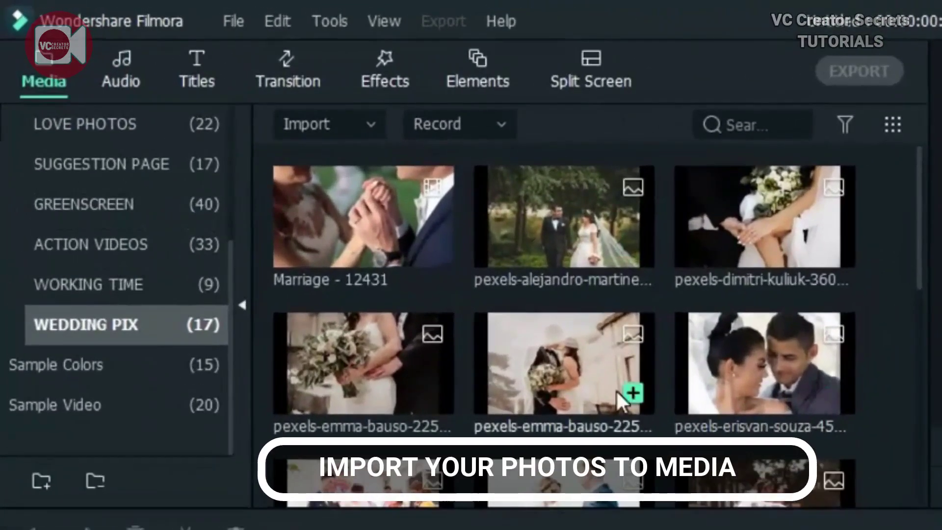
Add the photo of the couple walking in the park to the timeline.
{"action": "scroll", "coordinate": [339, 217], "scroll_direction": "down", "scroll_amount": 5}
{"action": "scroll", "coordinate": [617, 391], "scroll_direction": "up", "scroll_amount": 5}
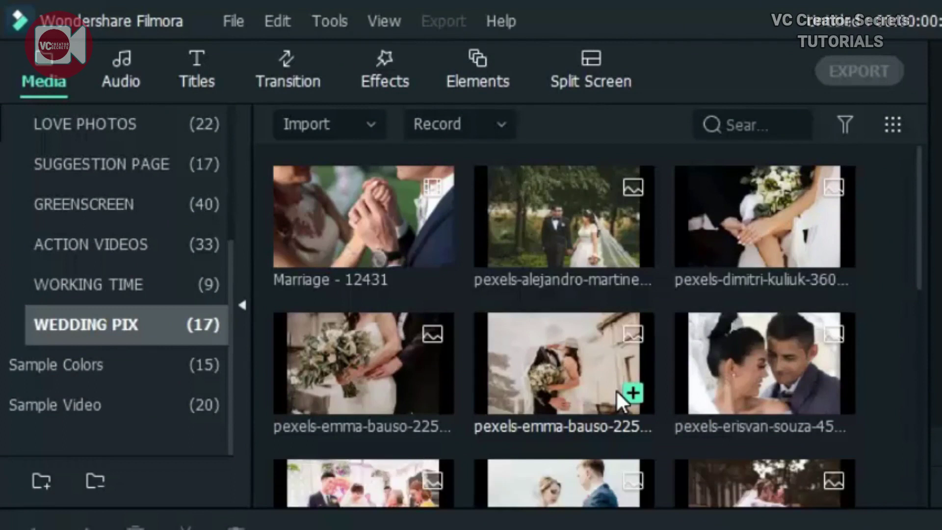
{"action": "left_click", "coordinate": [564, 216]}
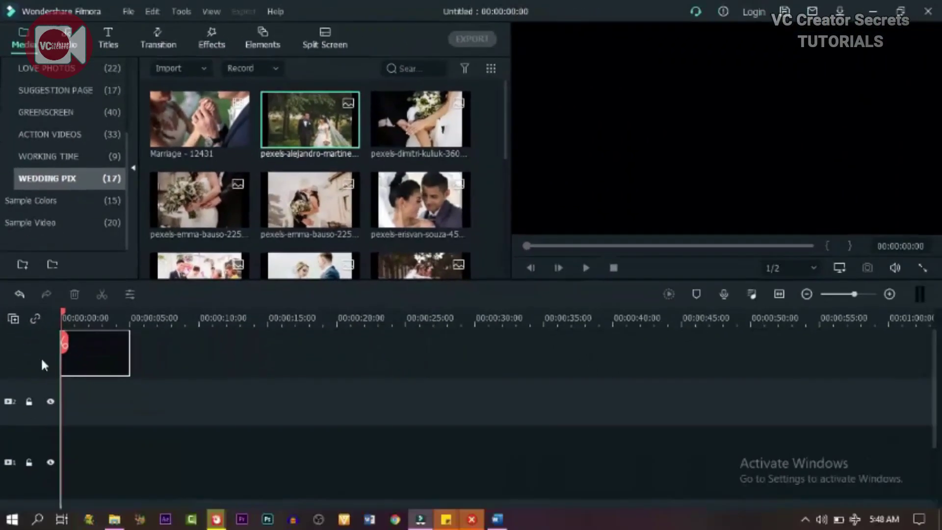
{"action": "left_click_drag", "start_coordinate": [42, 364], "coordinate": [52, 358]}
Lay a White sample colour clip on the track beneath the photo, then open the photo's settings.
{"action": "left_click", "coordinate": [52, 201]}
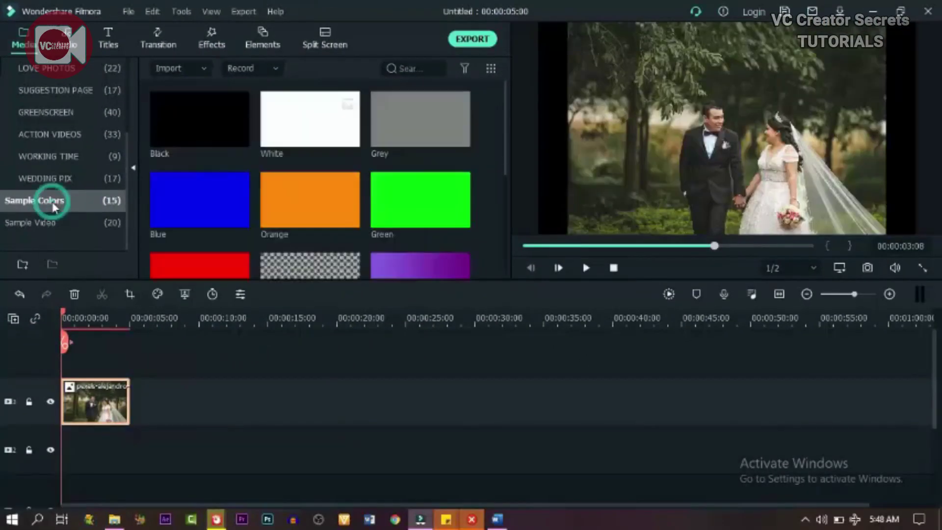
{"action": "left_click_drag", "start_coordinate": [330, 115], "coordinate": [59, 468]}
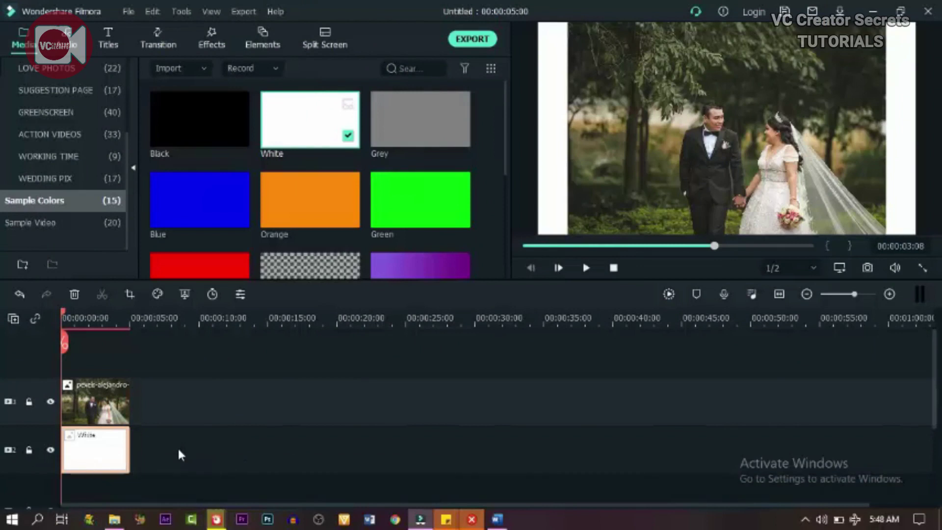
{"action": "double_click", "coordinate": [104, 401]}
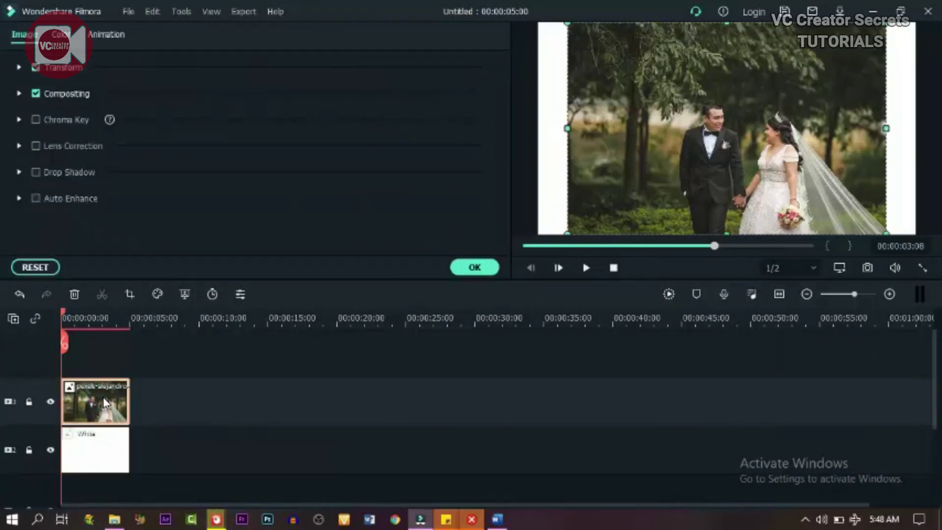
Scale the photo to 80% and narrow the white background from its left side.
{"action": "left_click", "coordinate": [20, 67]}
{"action": "left_click", "coordinate": [396, 160]}
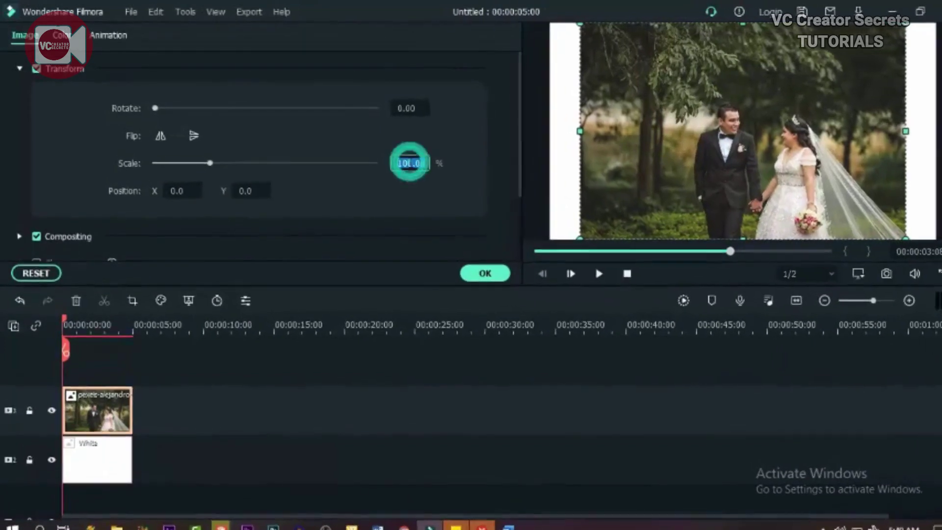
{"action": "left_click", "coordinate": [436, 198]}
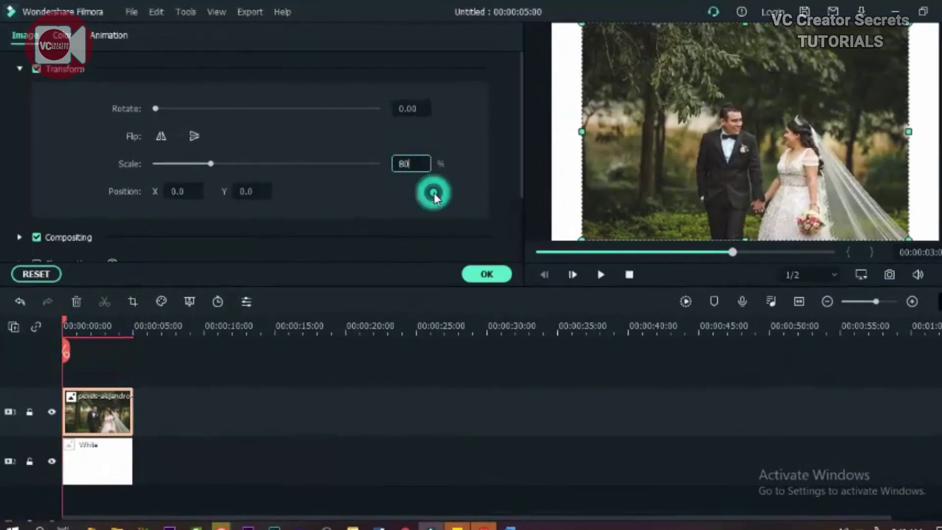
{"action": "left_click", "coordinate": [101, 468]}
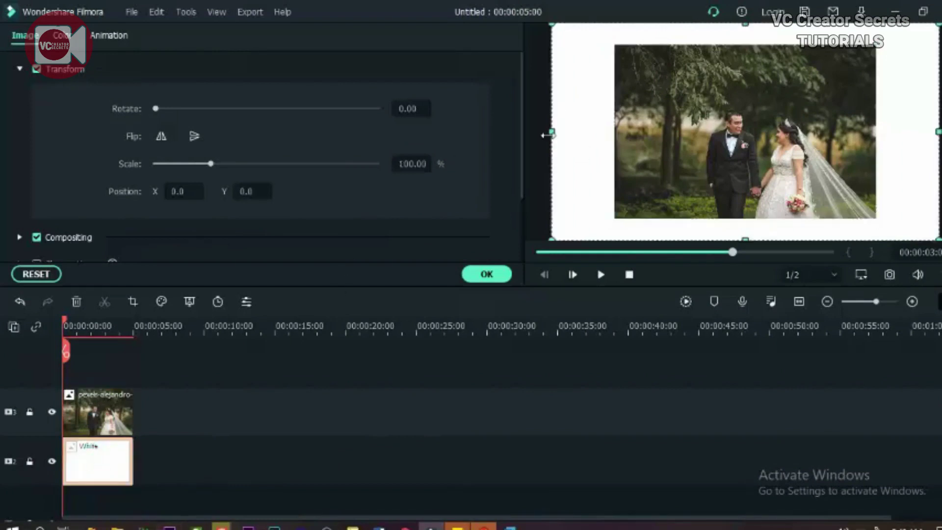
{"action": "left_click_drag", "start_coordinate": [556, 132], "coordinate": [609, 131]}
Raise the photo to a vertical position of 10.
{"action": "left_click", "coordinate": [711, 148]}
{"action": "left_click", "coordinate": [252, 192]}
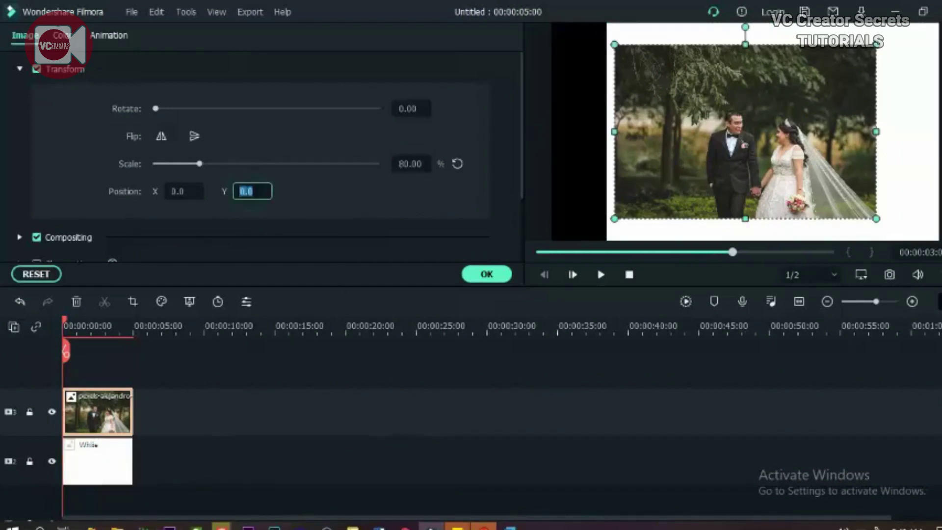
{"action": "type", "text": "10"}
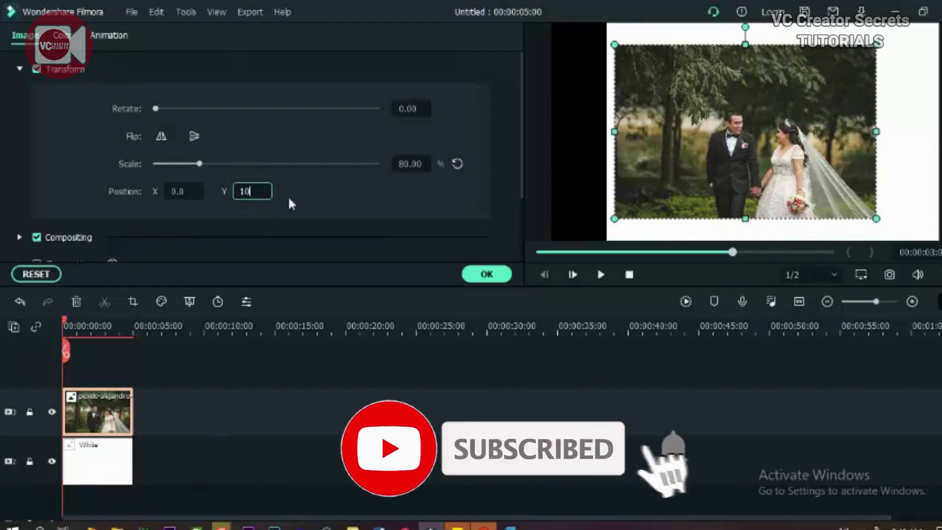
{"action": "left_click", "coordinate": [289, 198]}
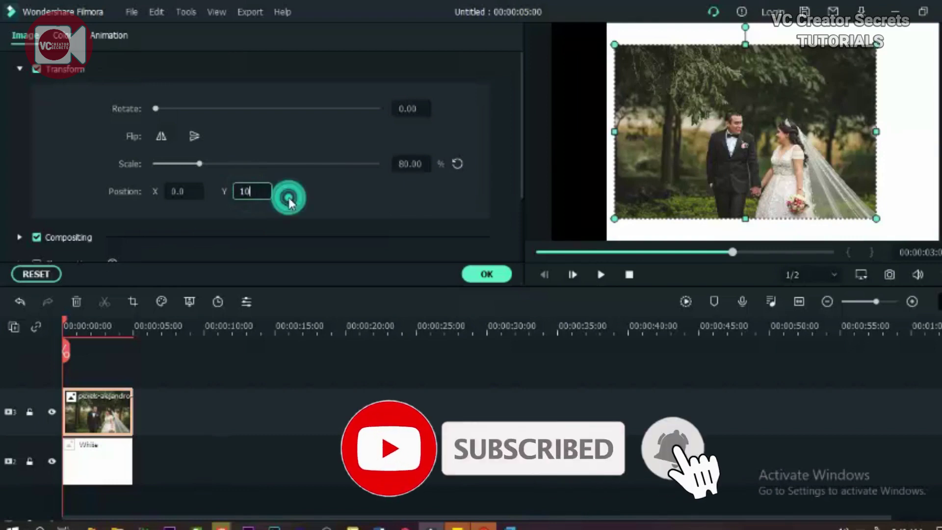
Narrow the white background from its right side to form the Polaroid frame.
{"action": "left_click", "coordinate": [901, 146]}
{"action": "left_click_drag", "start_coordinate": [897, 131], "coordinate": [879, 131]}
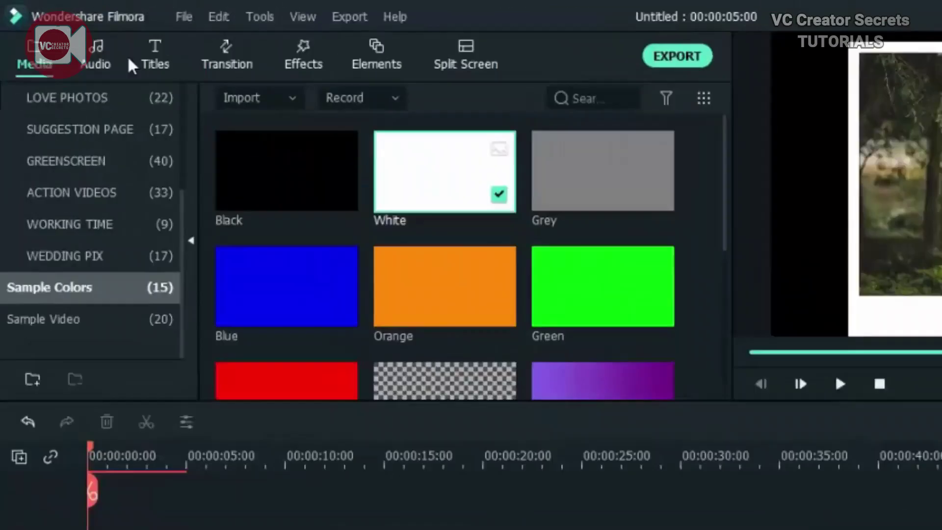
{"action": "left_click", "coordinate": [156, 64]}
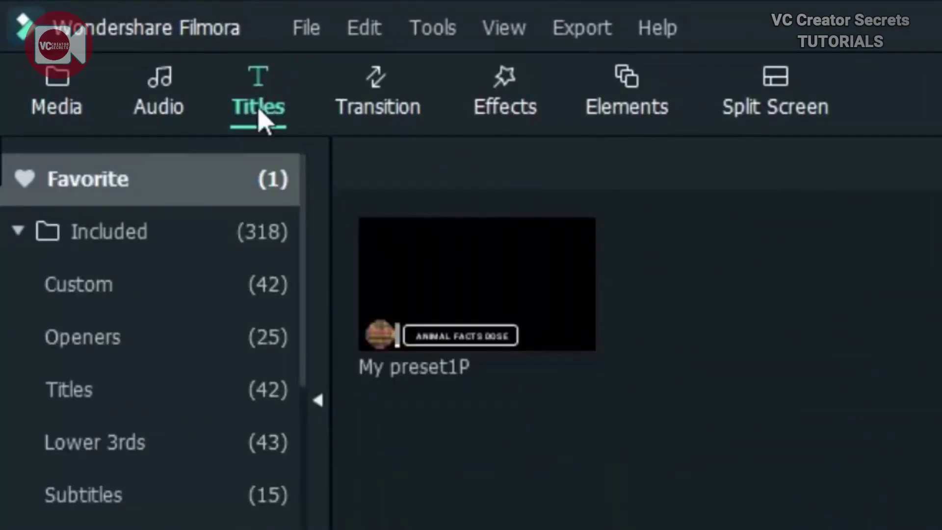
Add the Title 27 preset to the timeline above the photo.
{"action": "left_click", "coordinate": [81, 395]}
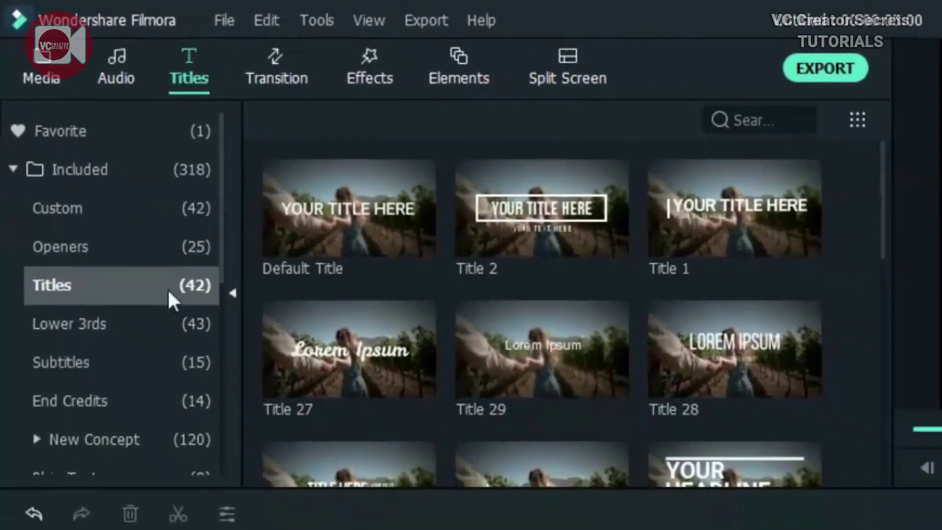
{"action": "mouse_move", "coordinate": [513, 468]}
{"action": "left_click_drag", "start_coordinate": [325, 298], "coordinate": [323, 359]}
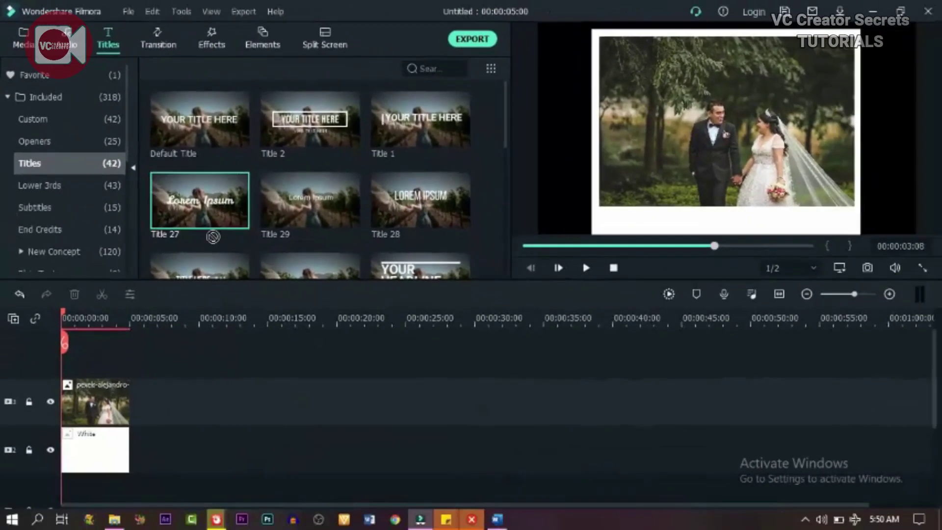
{"action": "left_click_drag", "start_coordinate": [213, 237], "coordinate": [42, 363]}
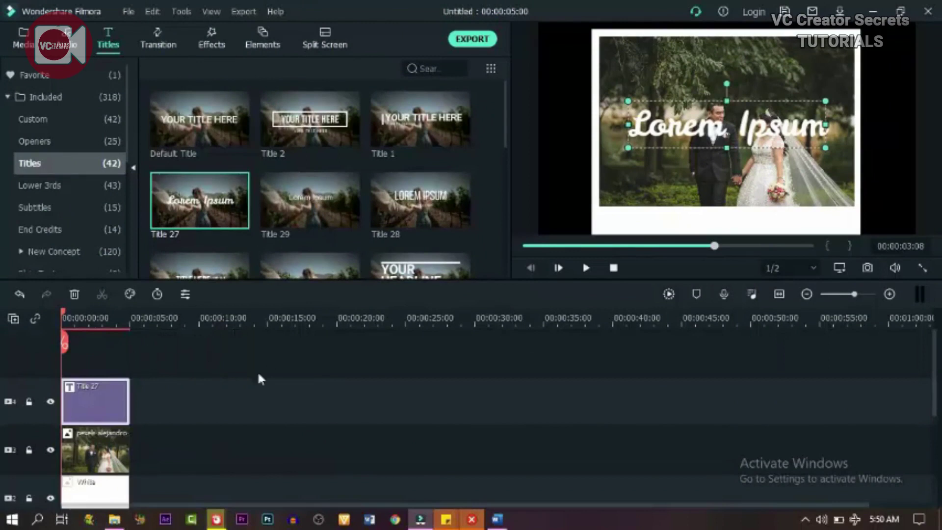
Move the title down into the white strip and give it Text style 4.
{"action": "double_click", "coordinate": [94, 401]}
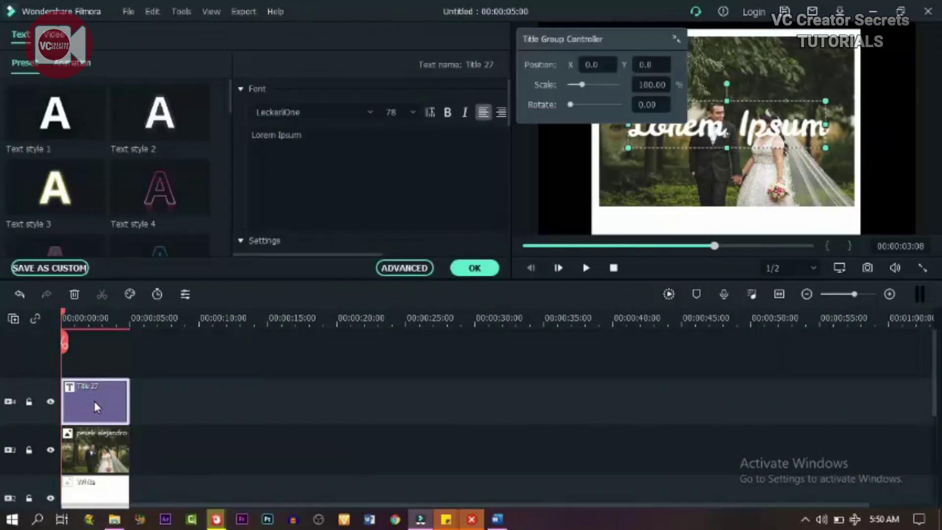
{"action": "left_click_drag", "start_coordinate": [780, 127], "coordinate": [789, 224]}
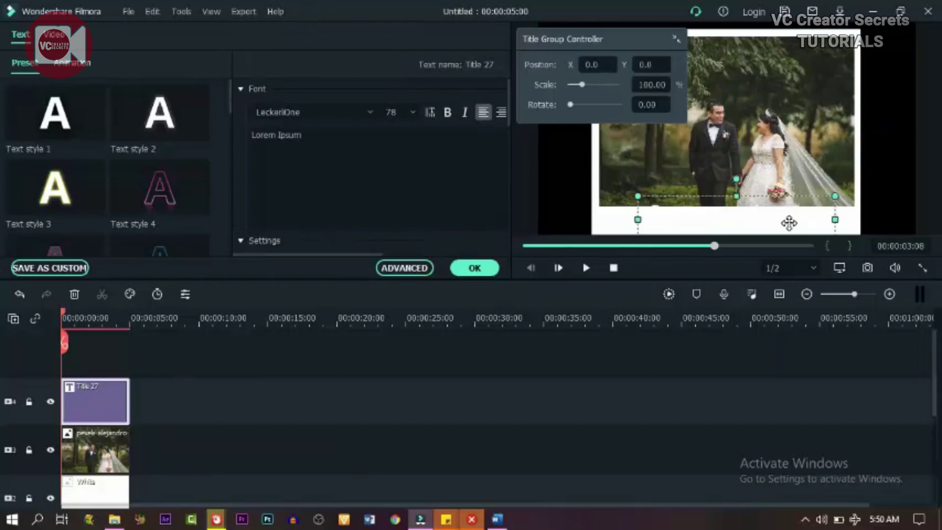
{"action": "left_click", "coordinate": [70, 120]}
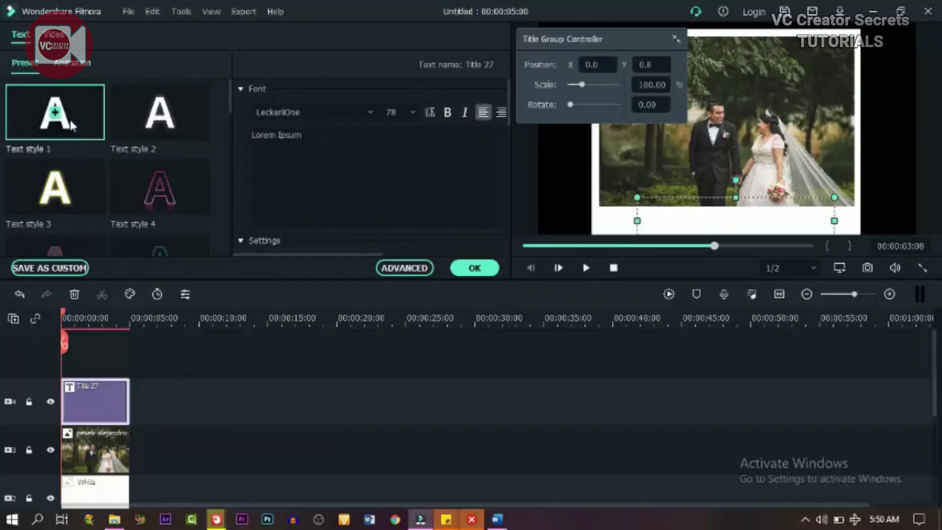
{"action": "left_click", "coordinate": [188, 187]}
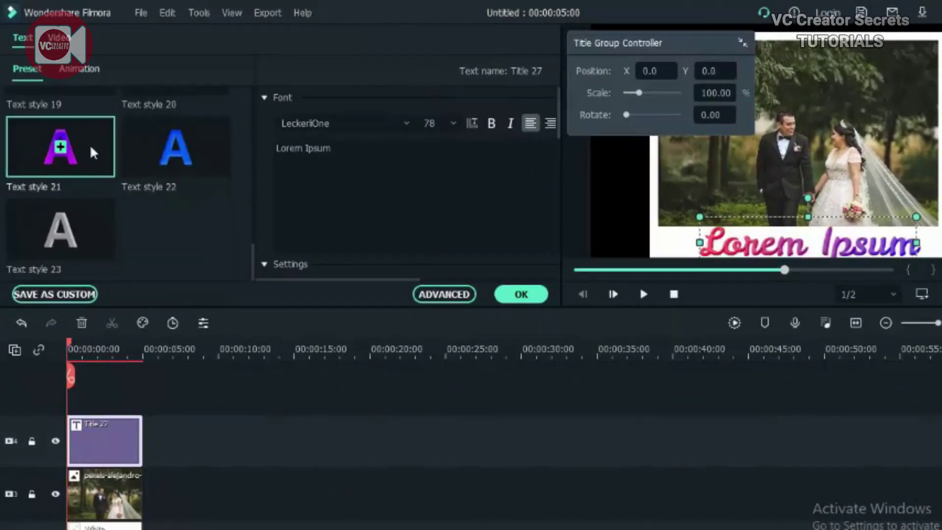
Caption it 'Love Garden', save the frame as a snapshot, and delete the photo clip.
{"action": "type", "text": "Love Garden"}
{"action": "left_click_drag", "start_coordinate": [643, 93], "coordinate": [640, 93]}
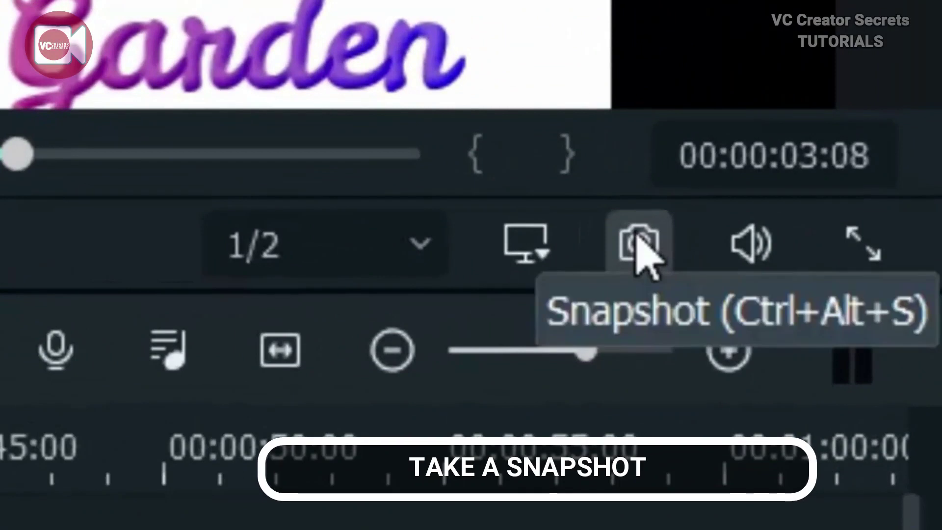
{"action": "left_click", "coordinate": [643, 248]}
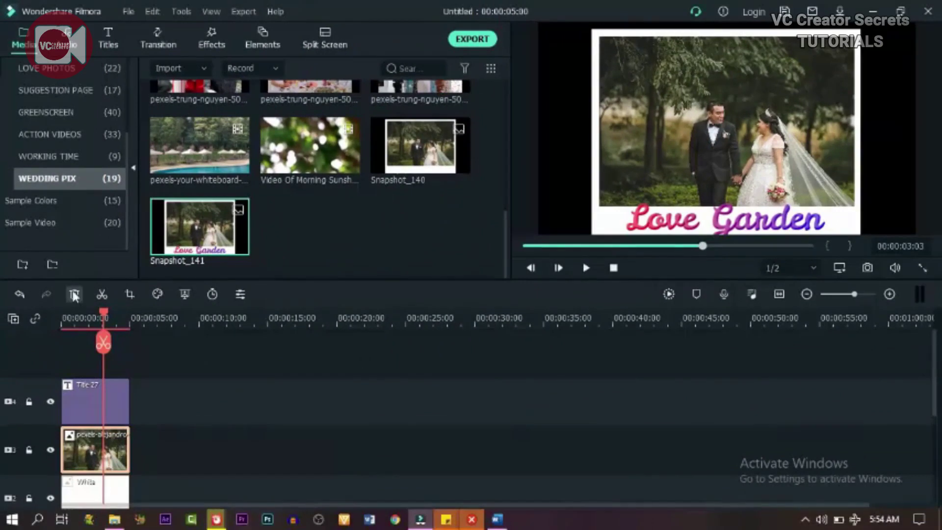
{"action": "left_click", "coordinate": [74, 294]}
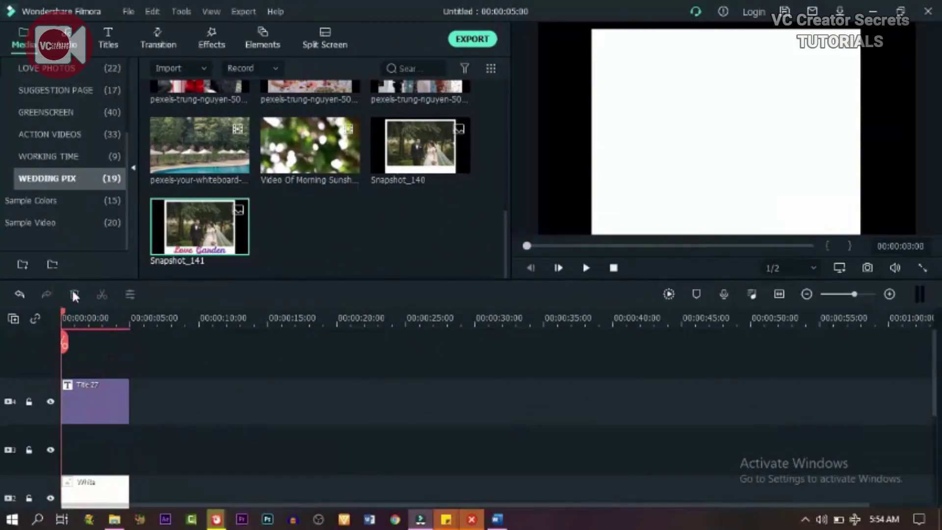
Place the ring-and-bouquet photo on the empty track and preview the frame at 00:00:01:20.
{"action": "scroll", "coordinate": [340, 189], "scroll_direction": "up", "scroll_amount": 5}
{"action": "left_click_drag", "start_coordinate": [421, 120], "coordinate": [35, 446]}
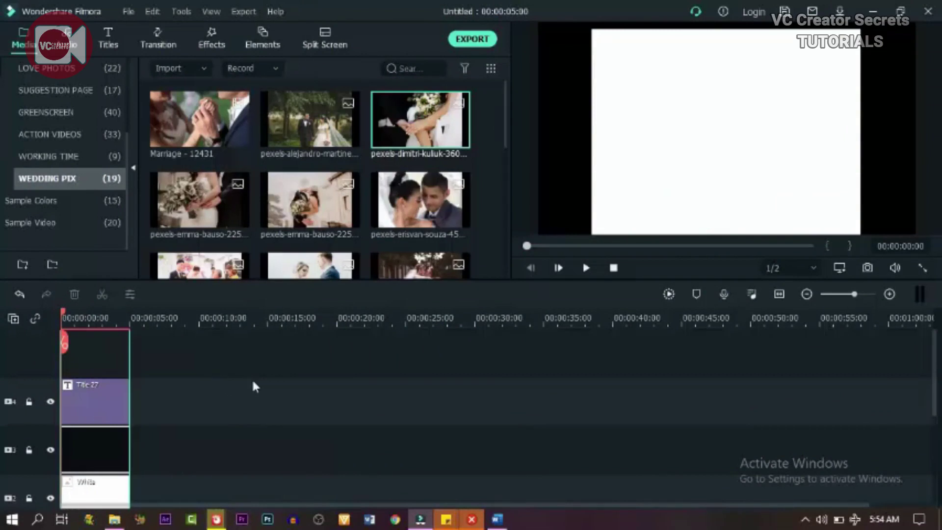
{"action": "left_click", "coordinate": [84, 317]}
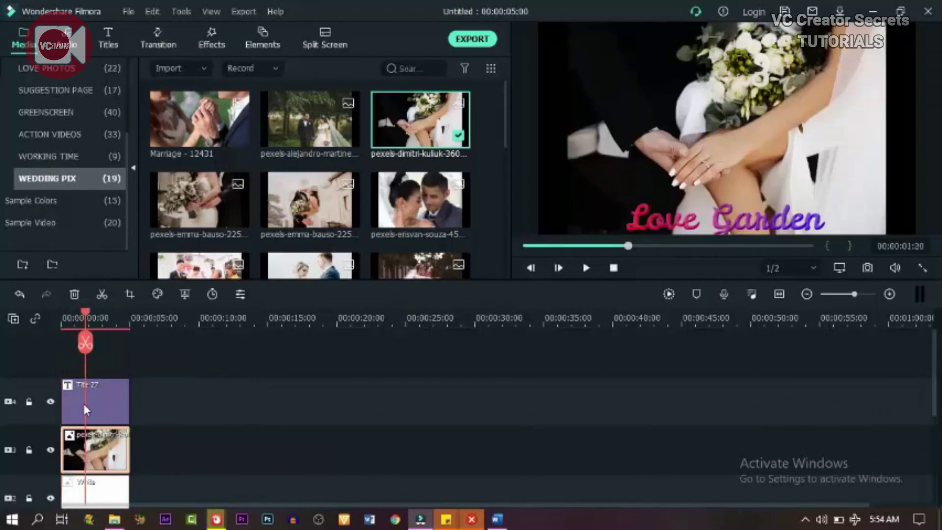
Set the new photo to 80% scale and vertical position 10.
{"action": "double_click", "coordinate": [112, 450]}
{"action": "left_click", "coordinate": [402, 160]}
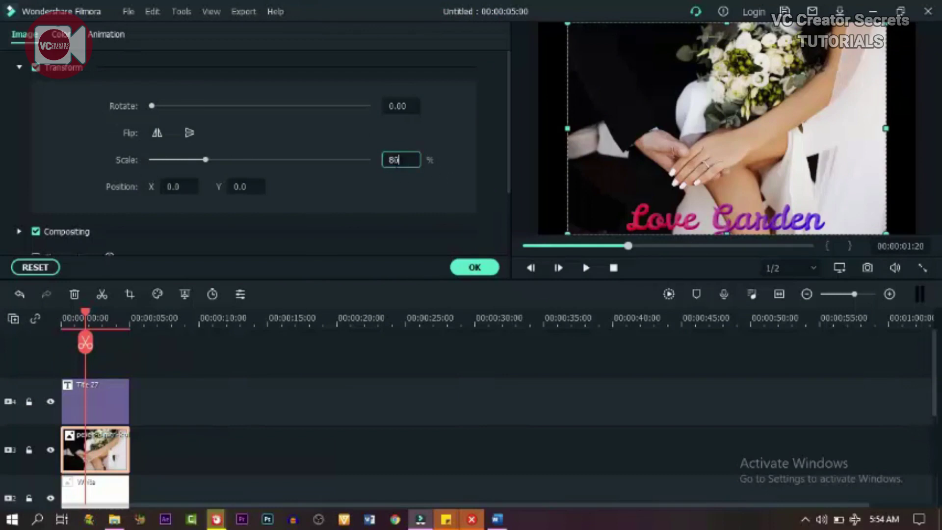
{"action": "key", "text": "Return"}
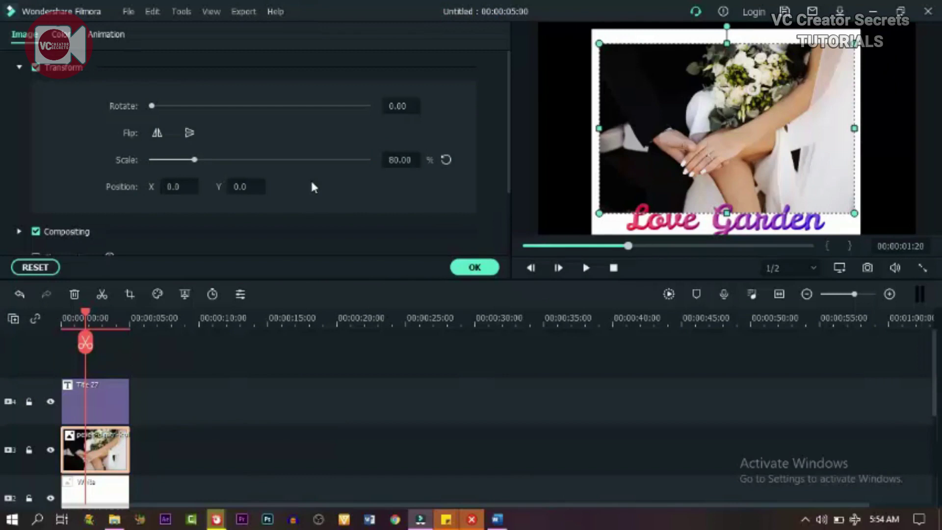
{"action": "left_click", "coordinate": [240, 187]}
{"action": "type", "text": "10"}
{"action": "key", "text": "Return"}
Change the caption to 'Weded' and save the frame as Snapshot_142.
{"action": "double_click", "coordinate": [93, 384]}
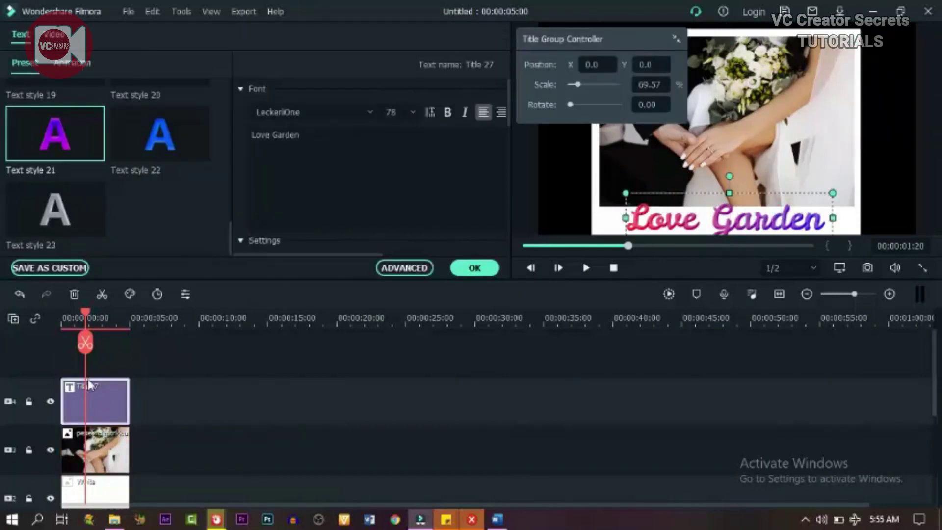
{"action": "left_click", "coordinate": [273, 136]}
{"action": "left_click", "coordinate": [303, 136]}
{"action": "key", "text": "ctrl+a"}
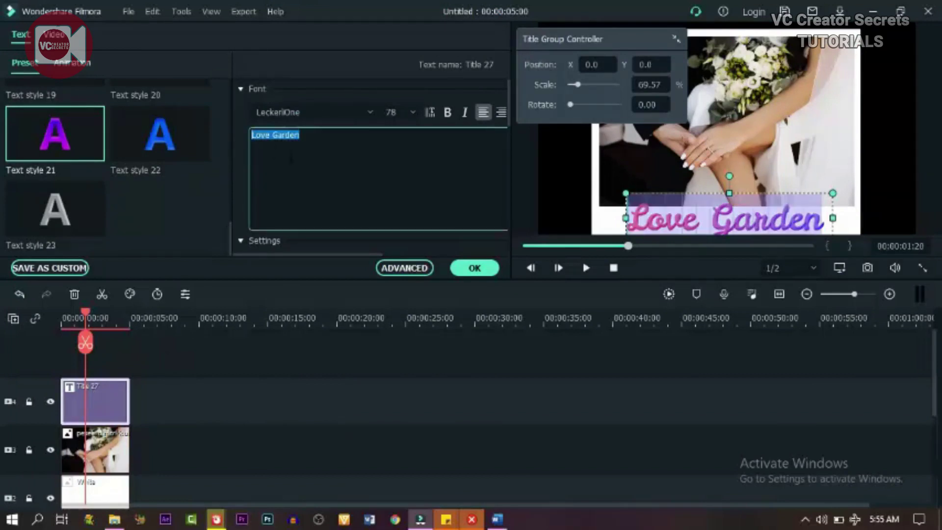
{"action": "type", "text": "Weded"}
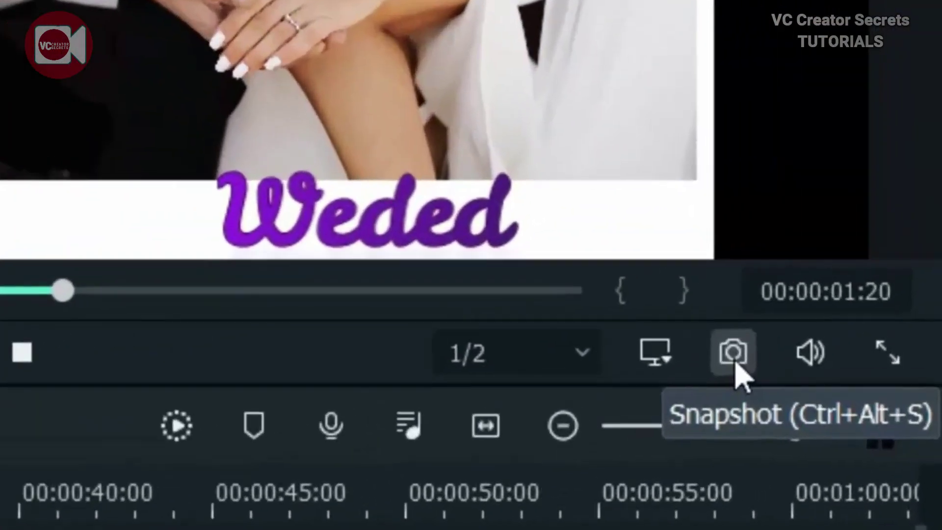
{"action": "left_click", "coordinate": [736, 368]}
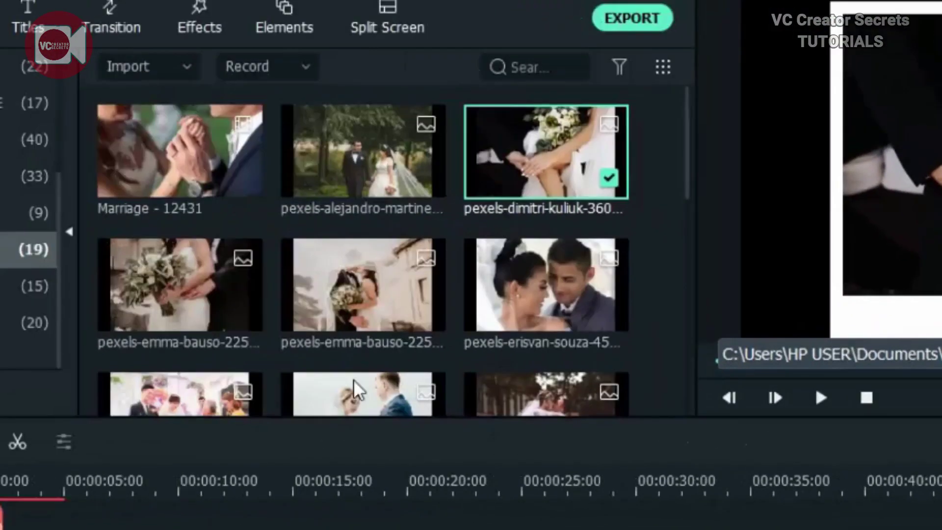
{"action": "scroll", "coordinate": [417, 337], "scroll_direction": "down", "scroll_amount": 10}
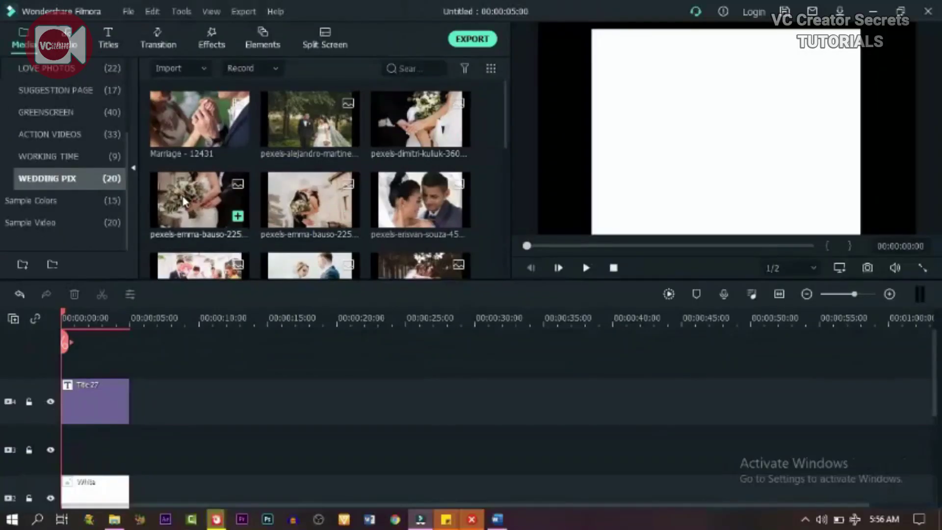
Put the bouquet photo into the frame's picture track and move the playhead onto it.
{"action": "left_click_drag", "start_coordinate": [189, 196], "coordinate": [45, 462]}
{"action": "left_click", "coordinate": [95, 320]}
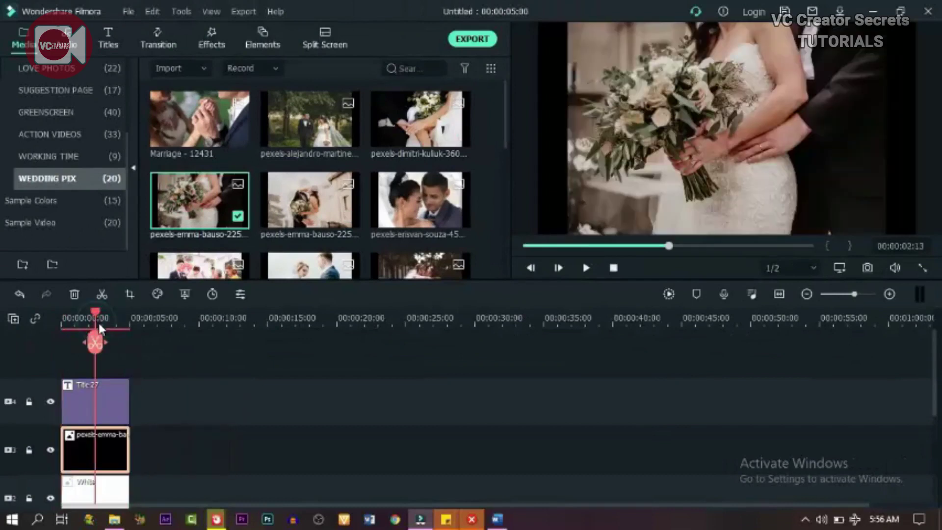
{"action": "left_click", "coordinate": [80, 469]}
Set the bouquet photo to 80% scale and vertical position 10.
{"action": "double_click", "coordinate": [101, 448]}
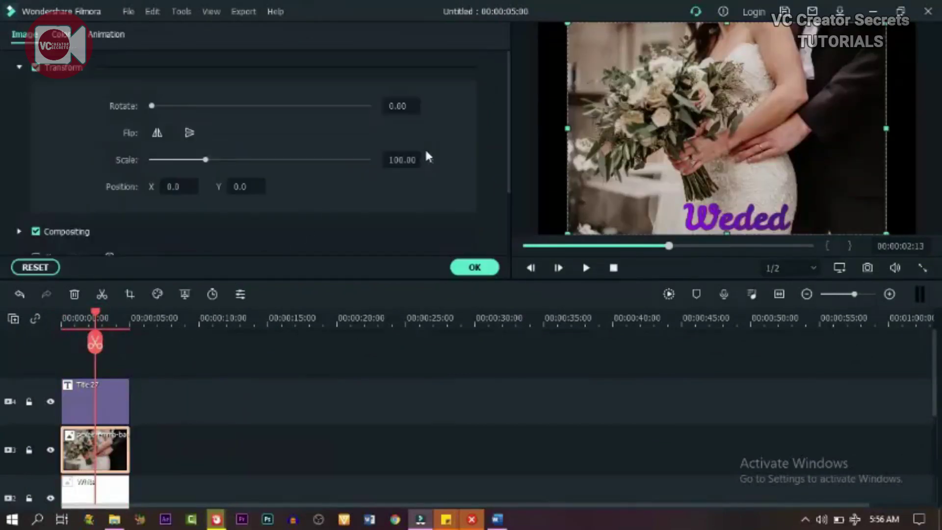
{"action": "left_click", "coordinate": [396, 164]}
{"action": "type", "text": "80"}
{"action": "key", "text": "Return"}
{"action": "left_click", "coordinate": [243, 187]}
{"action": "type", "text": "1"}
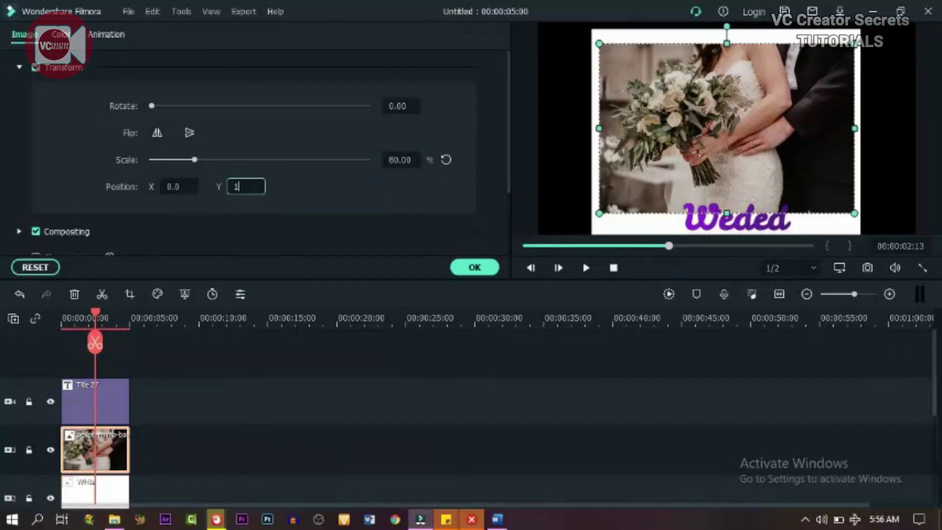
{"action": "type", "text": "0"}
{"action": "left_click", "coordinate": [396, 213]}
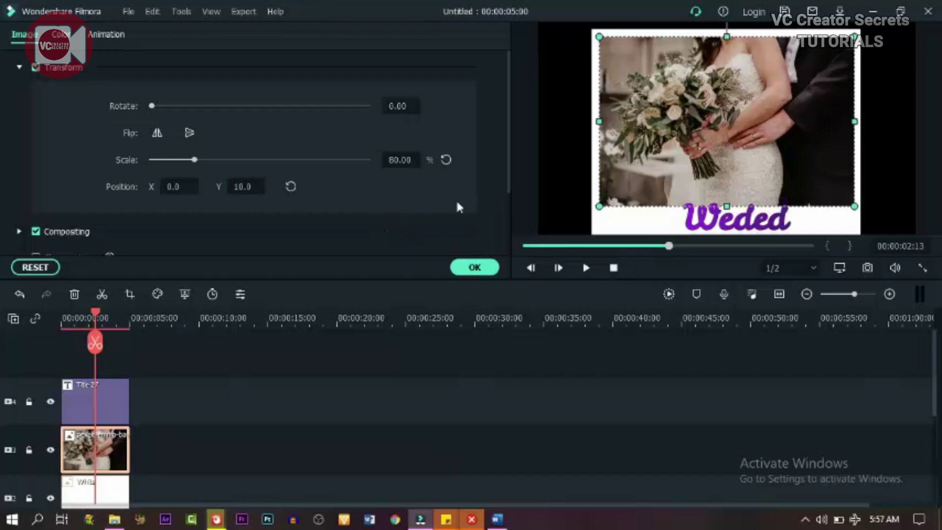
Caption the frame 'Love' and save it as Snapshot_143.
{"action": "double_click", "coordinate": [115, 406]}
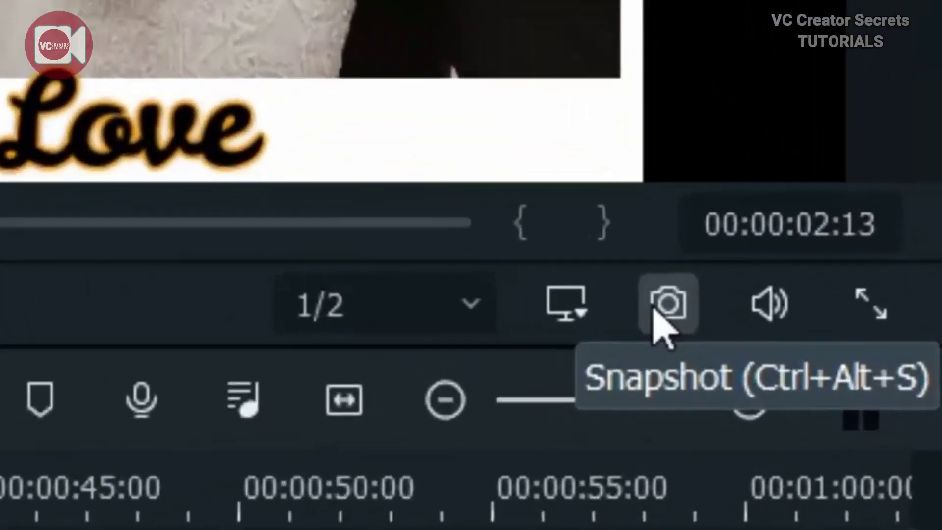
{"action": "left_click", "coordinate": [660, 325]}
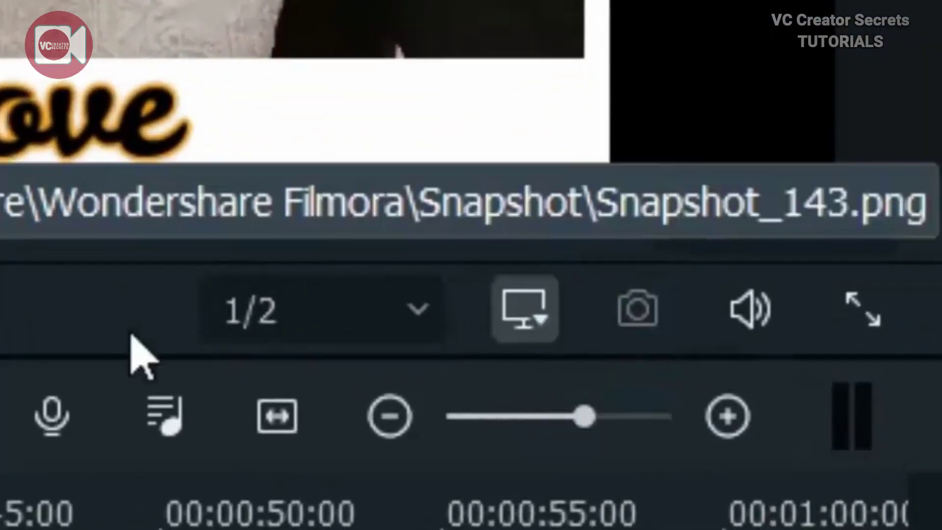
{"action": "left_click", "coordinate": [618, 383]}
{"action": "scroll", "coordinate": [632, 387], "scroll_direction": "down", "scroll_amount": 5}
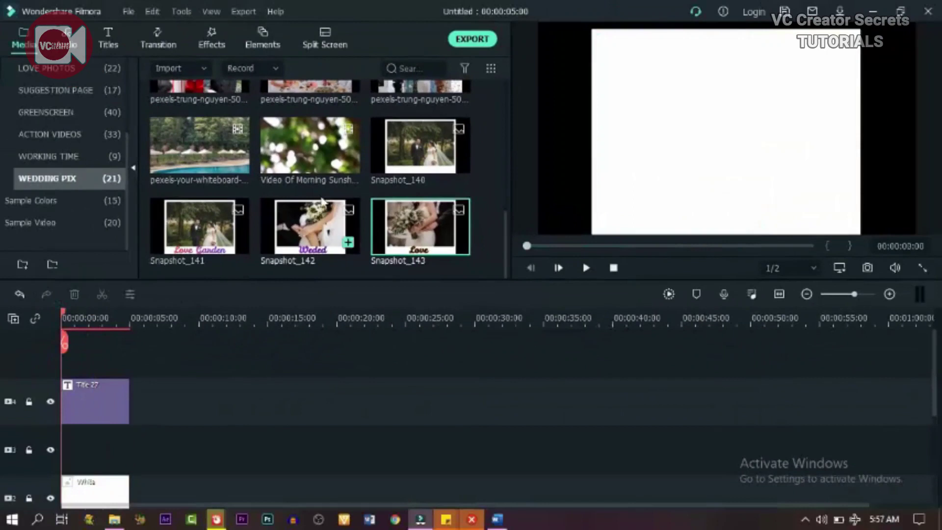
Drag the next wedding photo into the frame template's picture track.
{"action": "scroll", "coordinate": [346, 194], "scroll_direction": "up", "scroll_amount": 5}
{"action": "left_click_drag", "start_coordinate": [308, 200], "coordinate": [231, 452]}
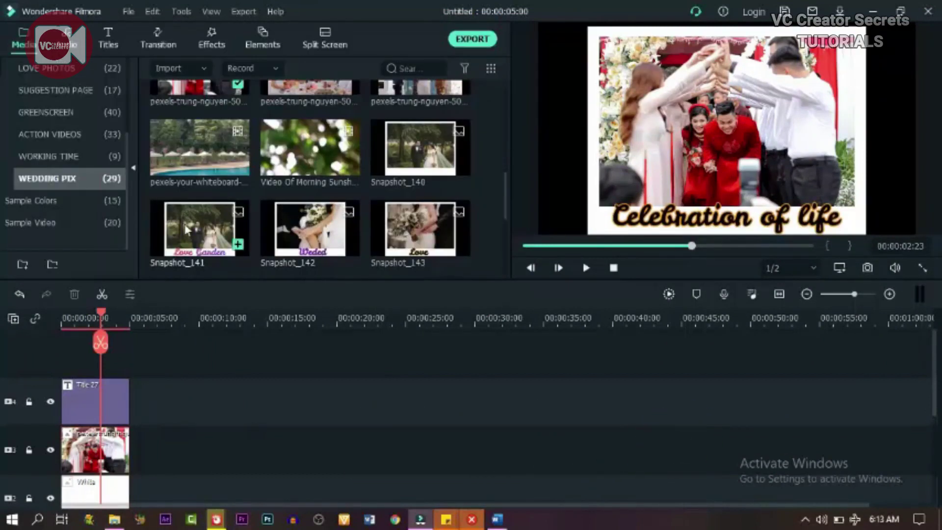
Preview the Love Garden, Weded, Love, Snapshot_144 and Passion snapshots.
{"action": "double_click", "coordinate": [186, 228]}
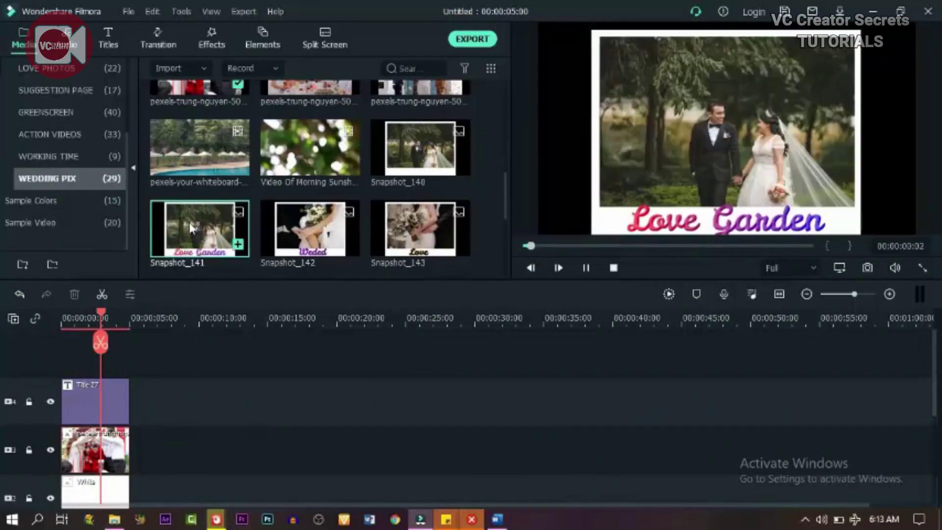
{"action": "double_click", "coordinate": [295, 228]}
{"action": "left_click", "coordinate": [387, 231]}
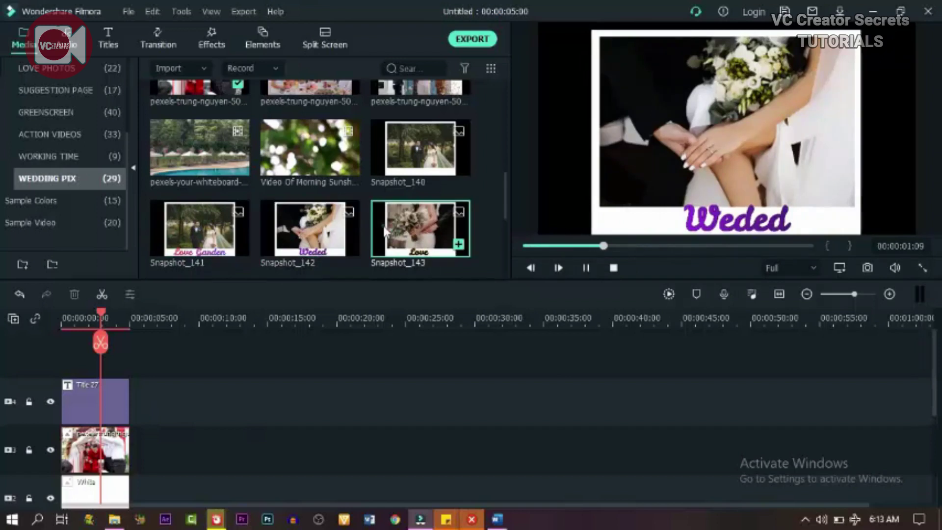
{"action": "scroll", "coordinate": [275, 226], "scroll_direction": "down", "scroll_amount": 2}
{"action": "left_click", "coordinate": [178, 227]}
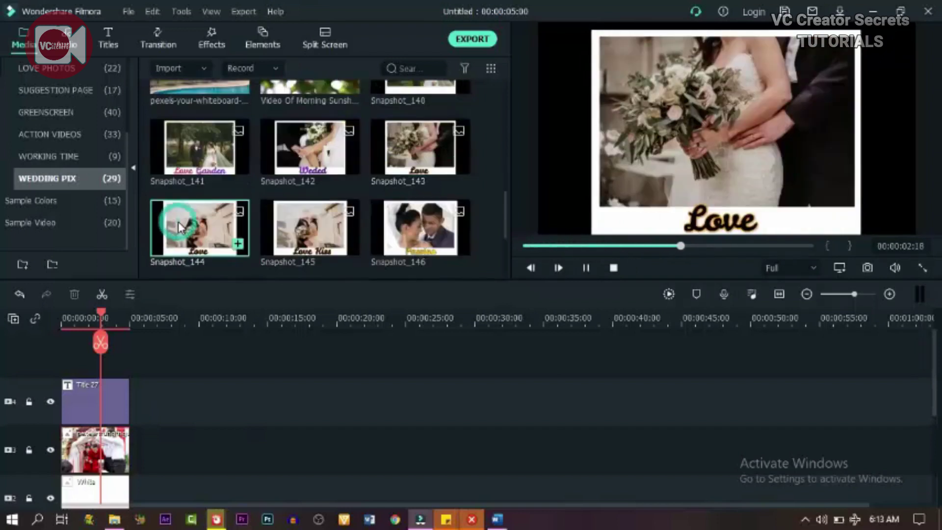
{"action": "left_click", "coordinate": [385, 215]}
Preview the Exchange of ring through Celebration of life snapshots, then delete the template clips.
{"action": "scroll", "coordinate": [393, 227], "scroll_direction": "down", "scroll_amount": 2}
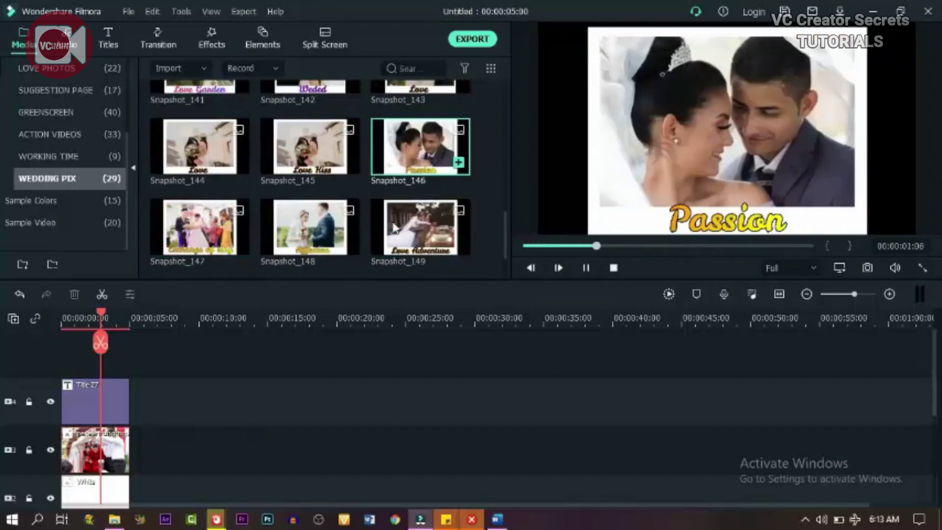
{"action": "left_click", "coordinate": [184, 228]}
{"action": "left_click", "coordinate": [291, 236]}
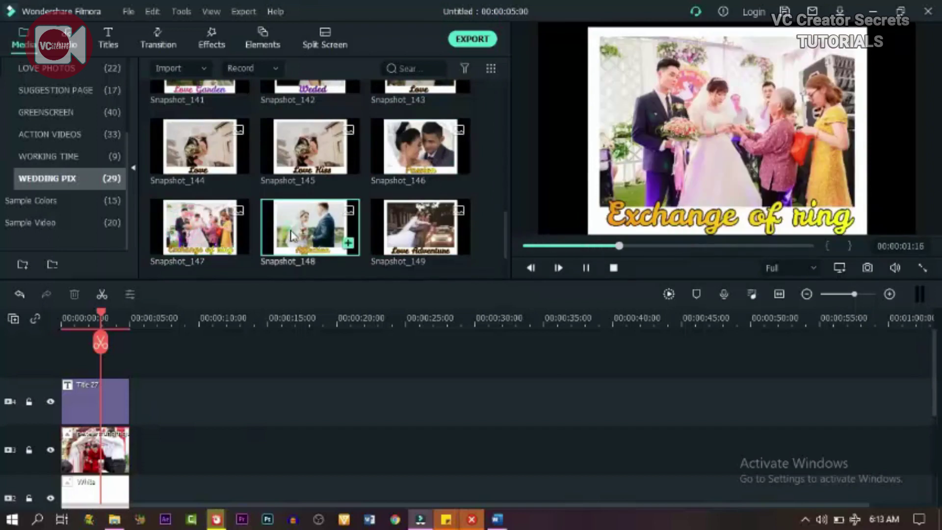
{"action": "left_click", "coordinate": [410, 239]}
{"action": "scroll", "coordinate": [411, 238], "scroll_direction": "down", "scroll_amount": 2}
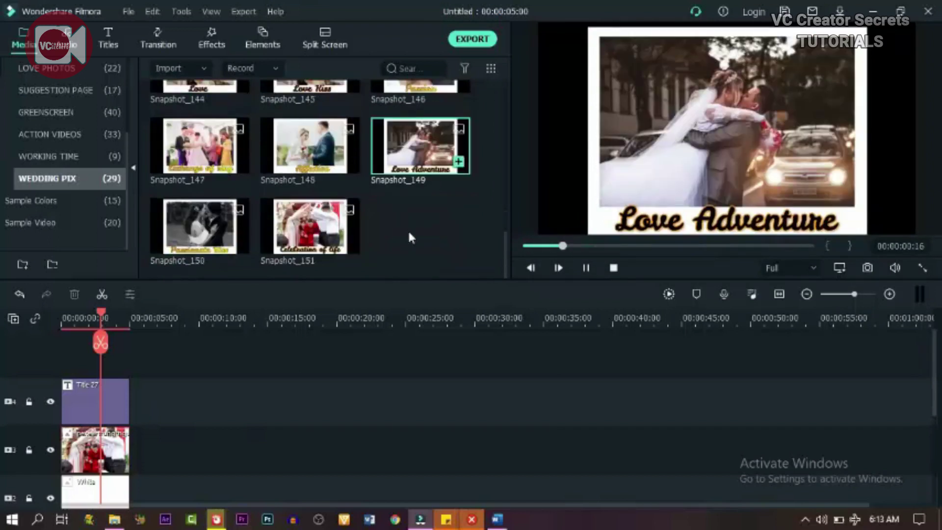
{"action": "left_click", "coordinate": [229, 235]}
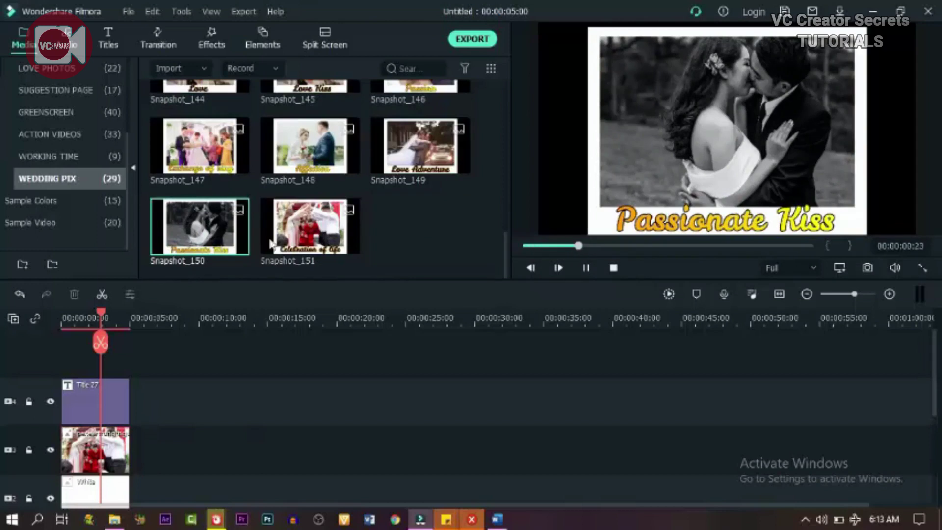
{"action": "left_click", "coordinate": [290, 233]}
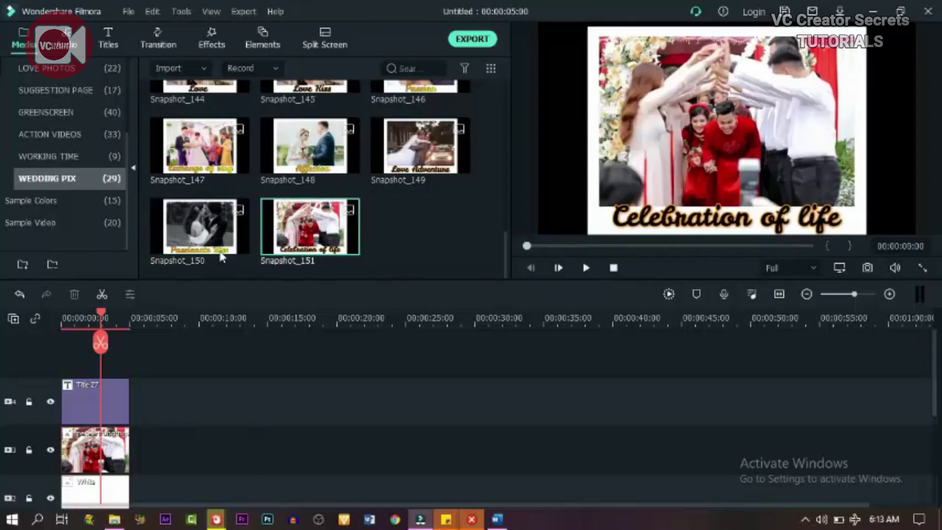
{"action": "scroll", "coordinate": [188, 406], "scroll_direction": "down", "scroll_amount": 1}
{"action": "left_click_drag", "start_coordinate": [162, 476], "coordinate": [93, 372]}
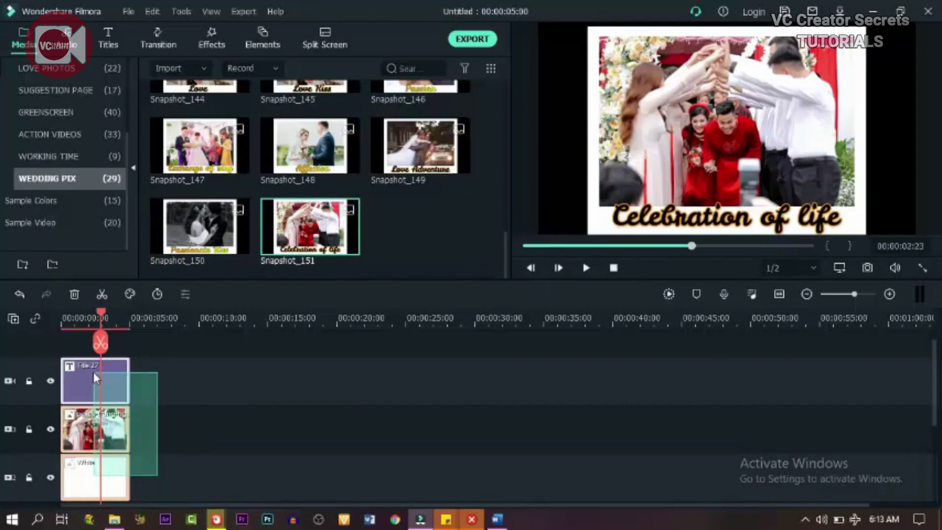
{"action": "left_click", "coordinate": [74, 294]}
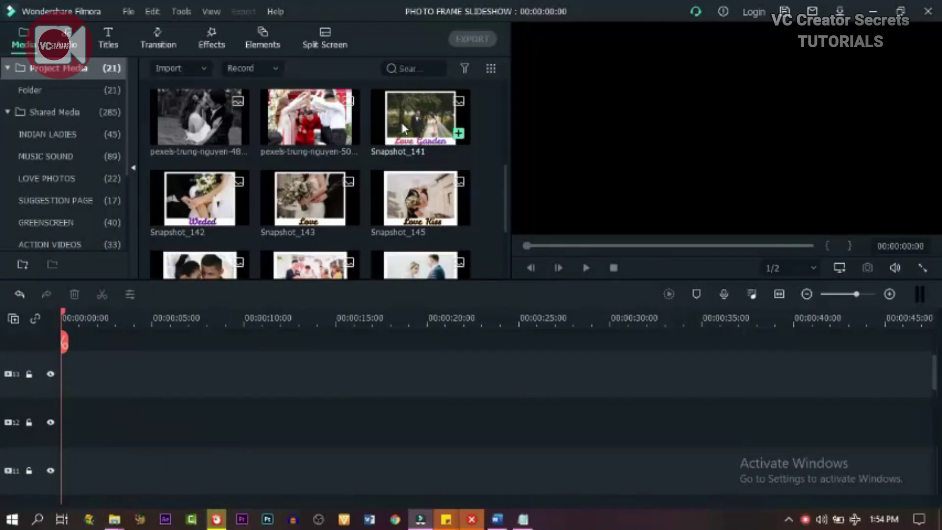
Add Snapshot_141 to the timeline, stretch it to about 30 seconds, and open its settings at 2 seconds.
{"action": "left_click_drag", "start_coordinate": [410, 126], "coordinate": [35, 420]}
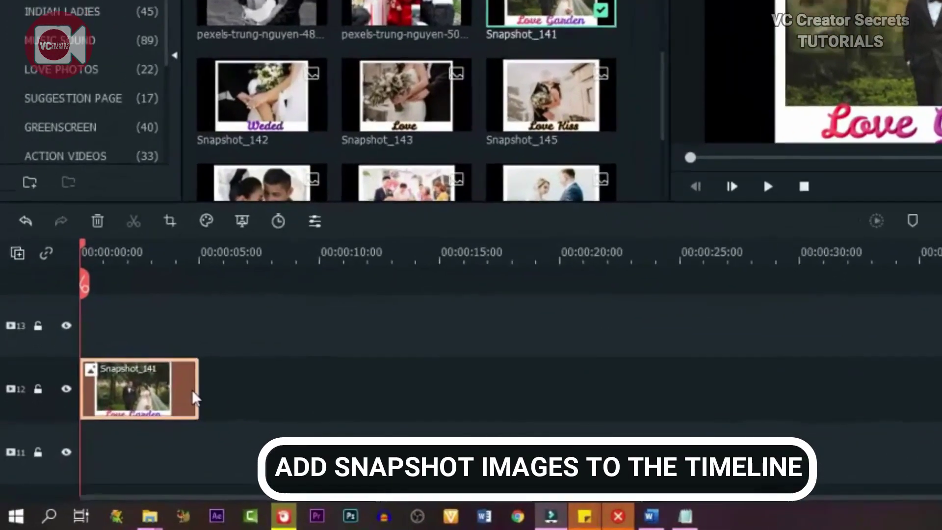
{"action": "left_click", "coordinate": [193, 392]}
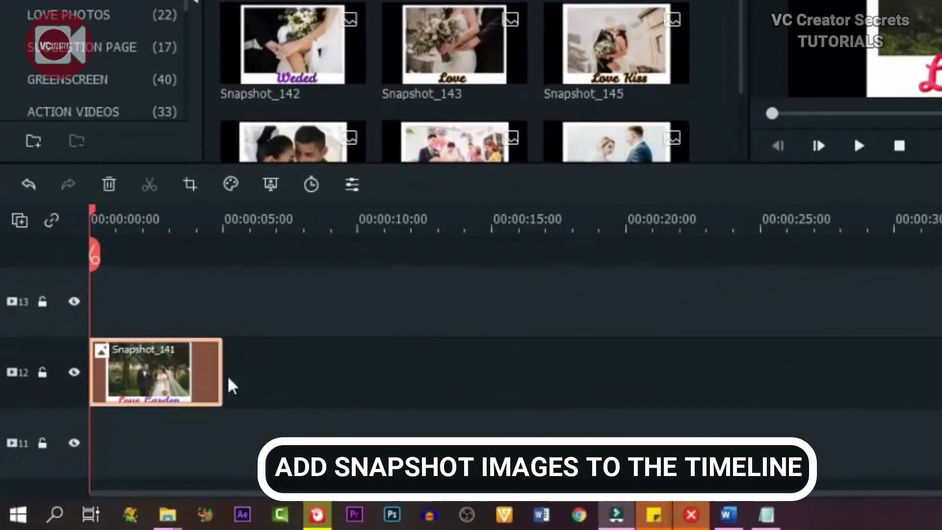
{"action": "left_click_drag", "start_coordinate": [218, 379], "coordinate": [905, 370]}
{"action": "double_click", "coordinate": [218, 378]}
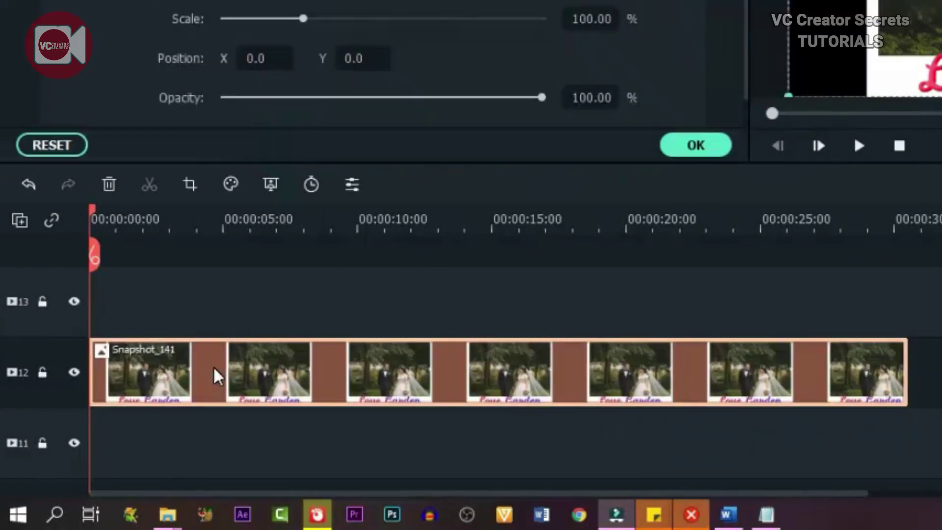
{"action": "left_click", "coordinate": [145, 222]}
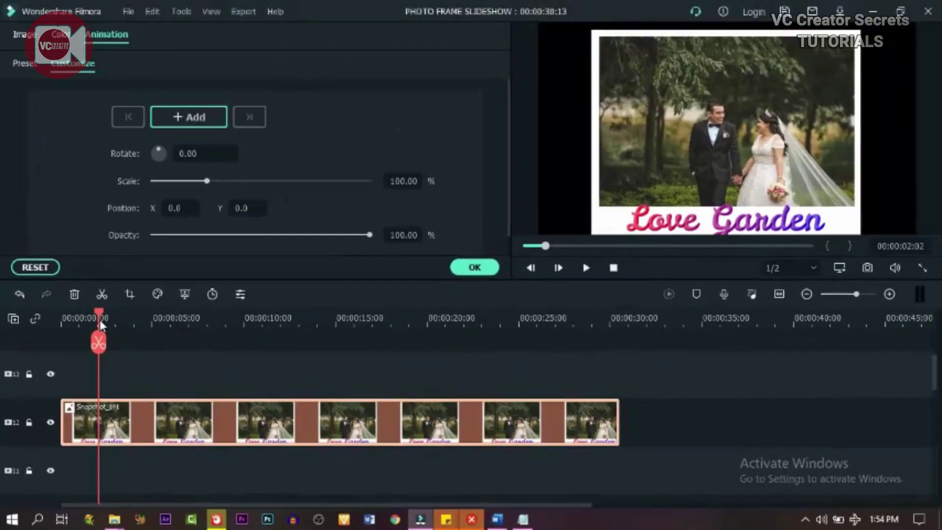
Keyframe the Love Garden photo at 70% scale, 25° rotation, shifted left.
{"action": "left_click", "coordinate": [196, 118]}
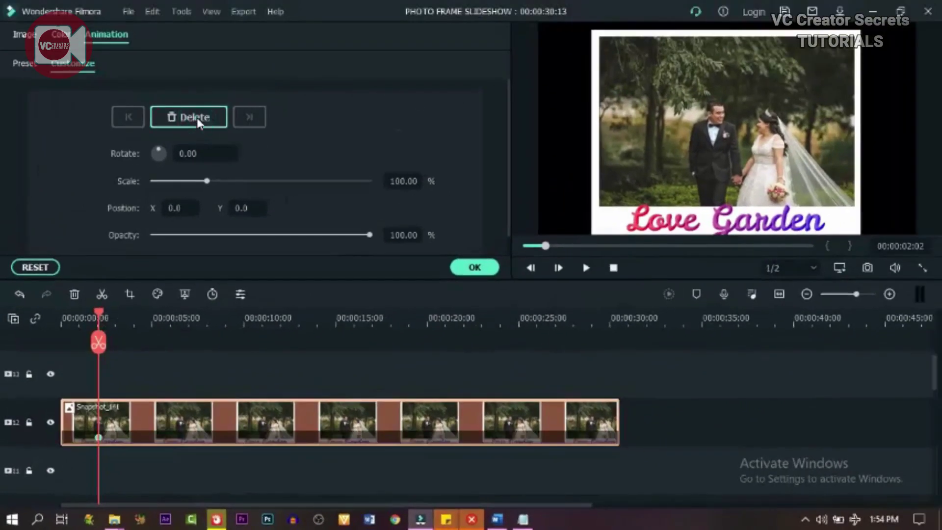
{"action": "double_click", "coordinate": [398, 181]}
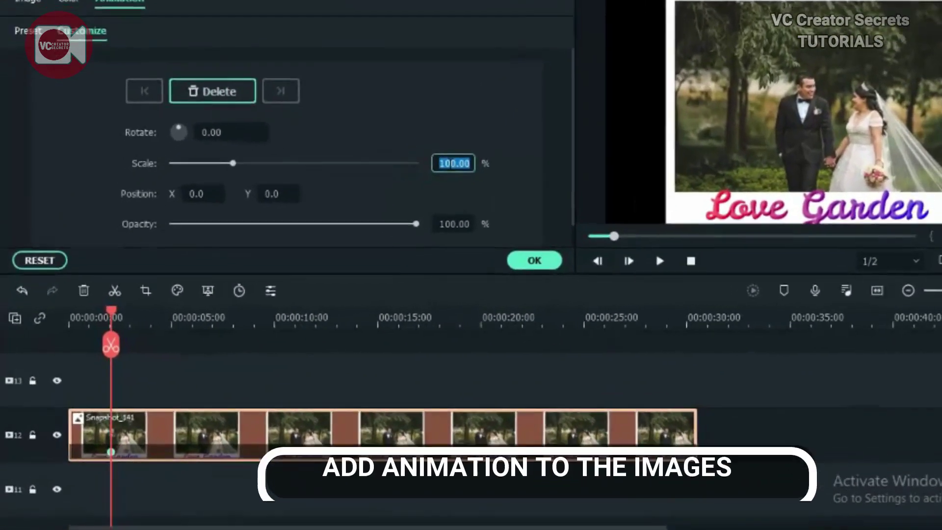
{"action": "type", "text": "70"}
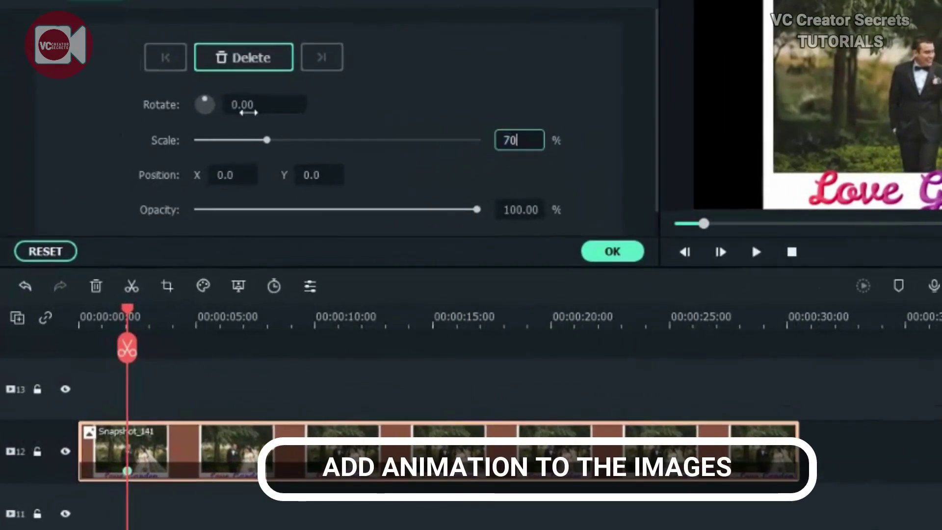
{"action": "left_click", "coordinate": [282, 112]}
{"action": "type", "text": "25"}
{"action": "key", "text": "Return"}
{"action": "left_click_drag", "start_coordinate": [853, 121], "coordinate": [787, 118]}
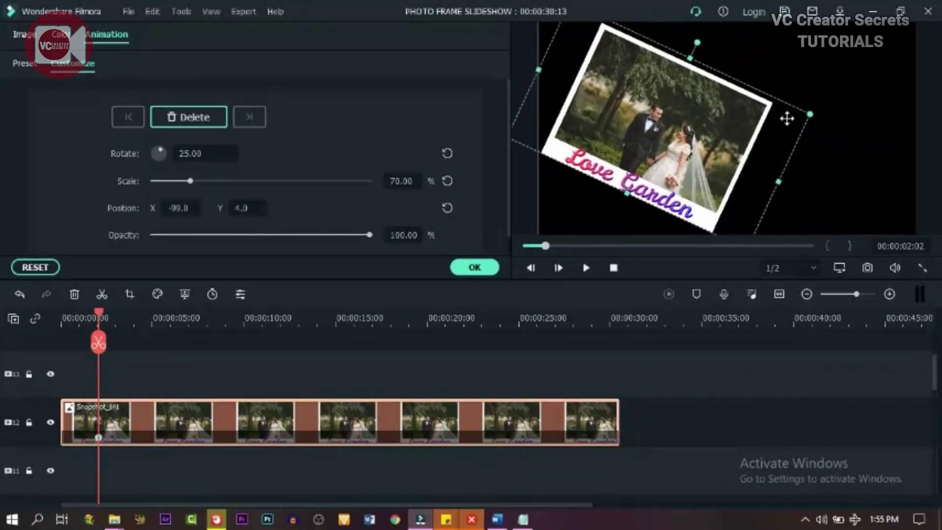
At the clip start, reset rotation to 0, scale to 100% and position to centre.
{"action": "left_click_drag", "start_coordinate": [100, 314], "coordinate": [64, 323]}
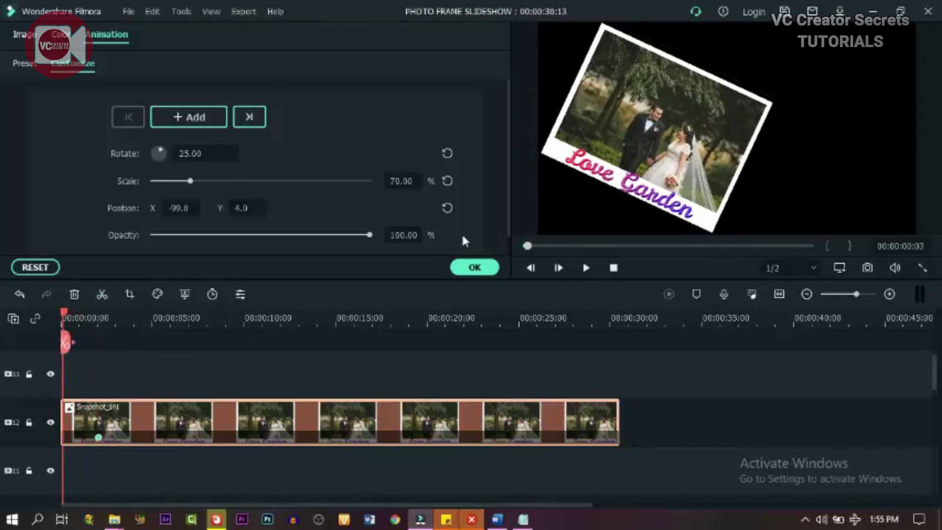
{"action": "left_click", "coordinate": [447, 154]}
{"action": "left_click", "coordinate": [446, 181]}
{"action": "left_click", "coordinate": [447, 208]}
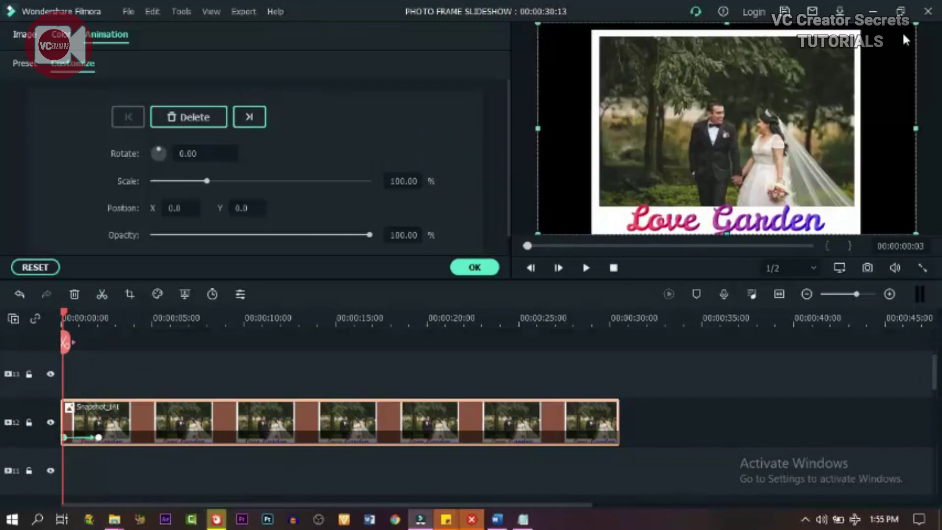
{"action": "left_click_drag", "start_coordinate": [891, 42], "coordinate": [737, 111]}
Play back the keyframed animation to check it and confirm with OK.
{"action": "left_click", "coordinate": [586, 267]}
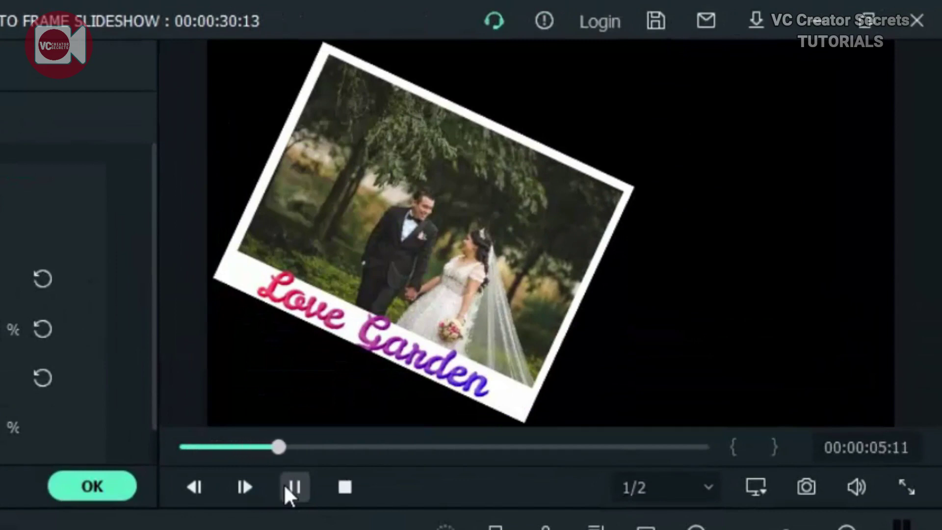
{"action": "left_click", "coordinate": [285, 488]}
{"action": "left_click", "coordinate": [98, 437]}
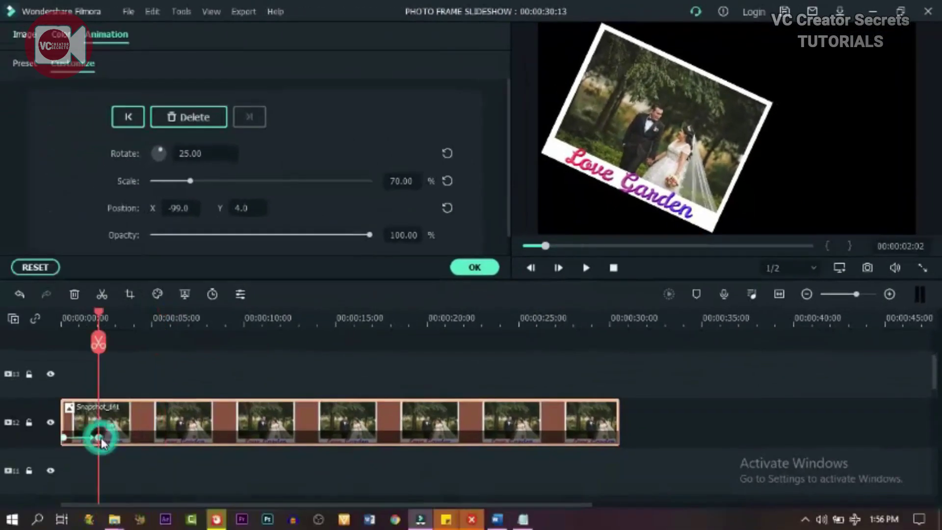
{"action": "left_click", "coordinate": [461, 268]}
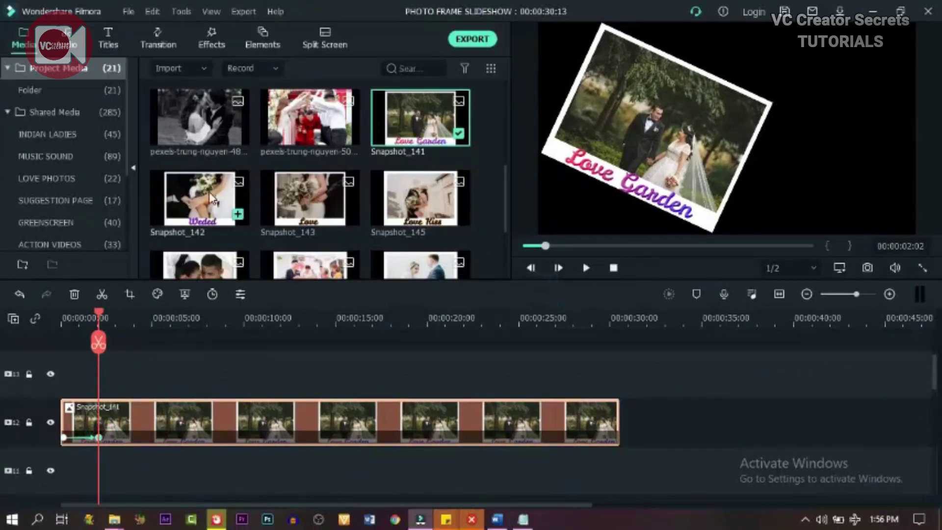
Place the Weded snapshot on the track above, extend it to match the bottom clip's end, and open its animation settings.
{"action": "left_click_drag", "start_coordinate": [211, 198], "coordinate": [142, 373]}
{"action": "left_click_drag", "start_coordinate": [212, 379], "coordinate": [623, 363]}
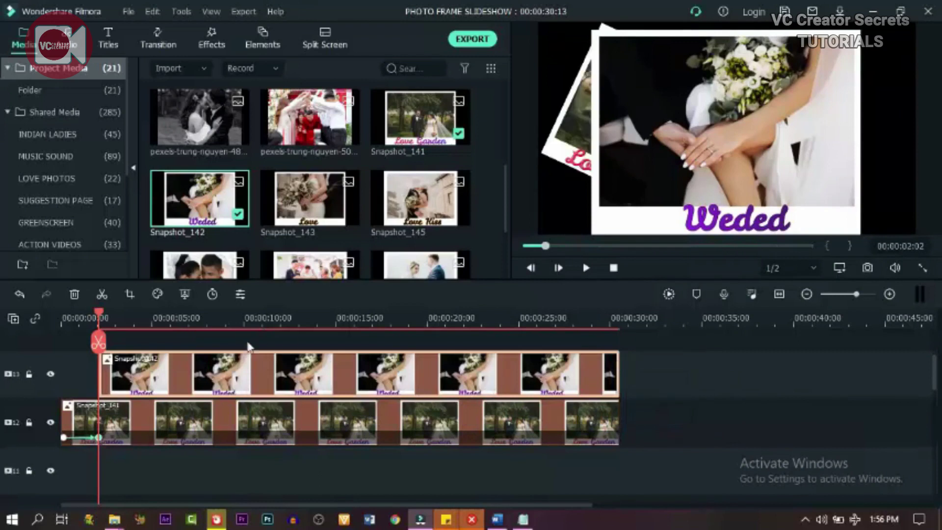
{"action": "left_click", "coordinate": [134, 319]}
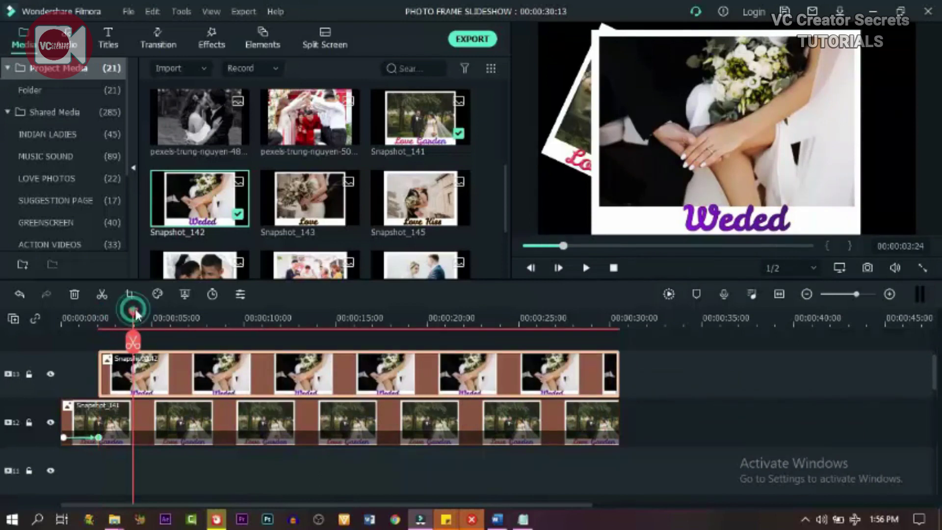
{"action": "double_click", "coordinate": [166, 366]}
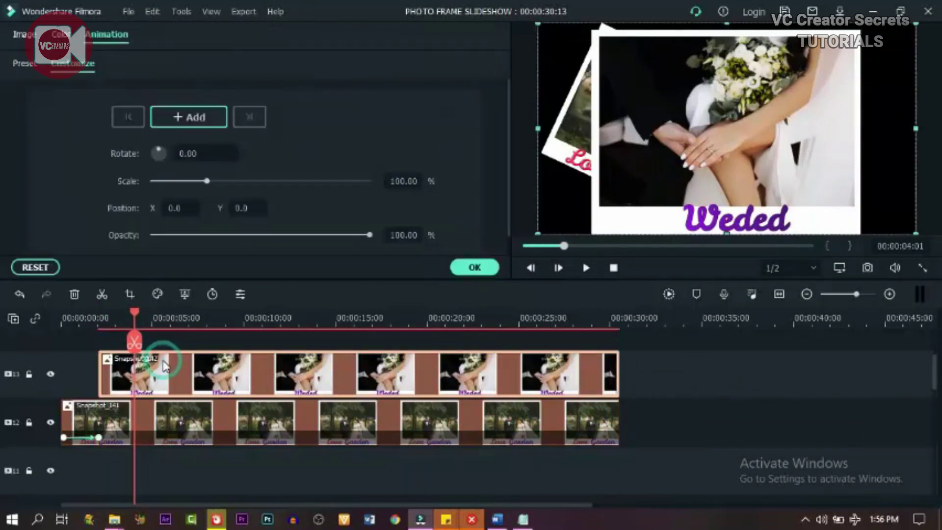
Keyframe the Weded photo at about 4 seconds with 70% scale, -25° rotation, moved right.
{"action": "left_click", "coordinate": [192, 116]}
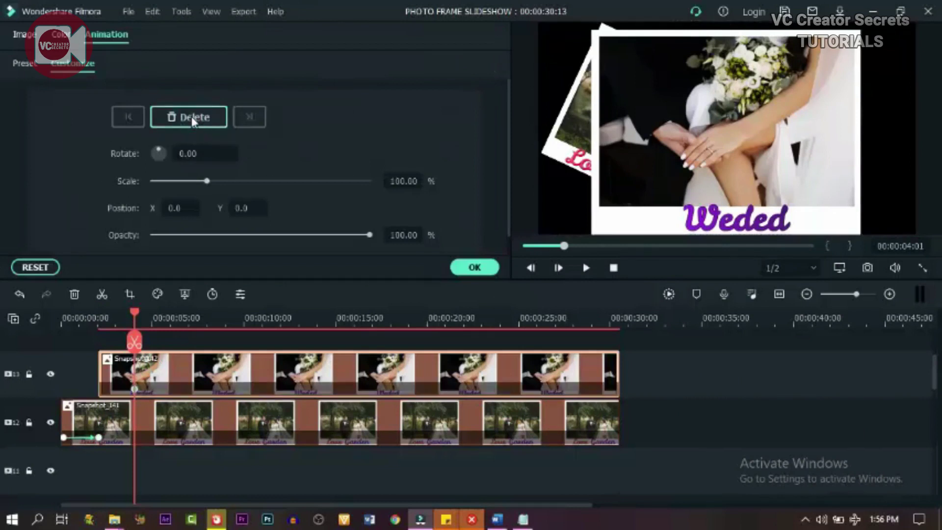
{"action": "left_click", "coordinate": [401, 183]}
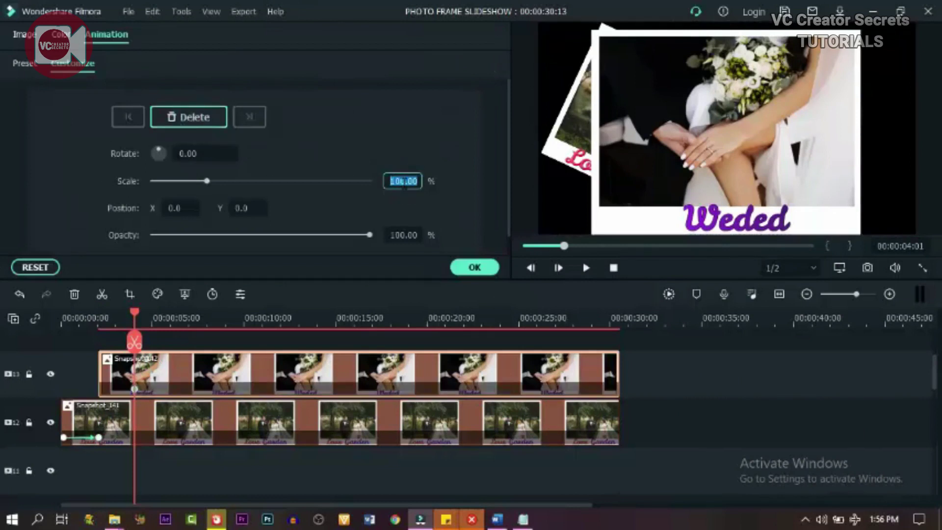
{"action": "left_click", "coordinate": [187, 153]}
{"action": "type", "text": "-25"}
{"action": "key", "text": "Return"}
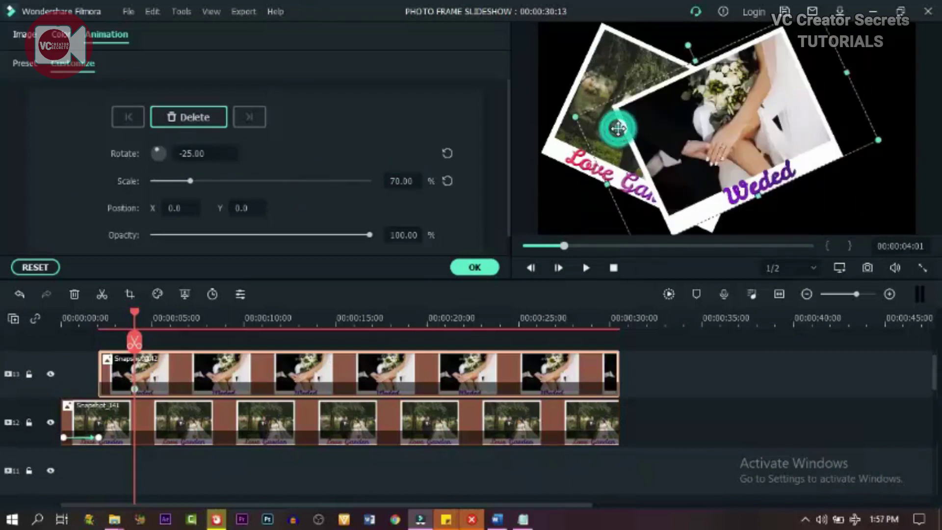
{"action": "left_click_drag", "start_coordinate": [618, 129], "coordinate": [685, 118]}
At 00:00:02:04, reset rotation, scale and position, then push the photo toward the frame edge.
{"action": "left_click", "coordinate": [102, 316]}
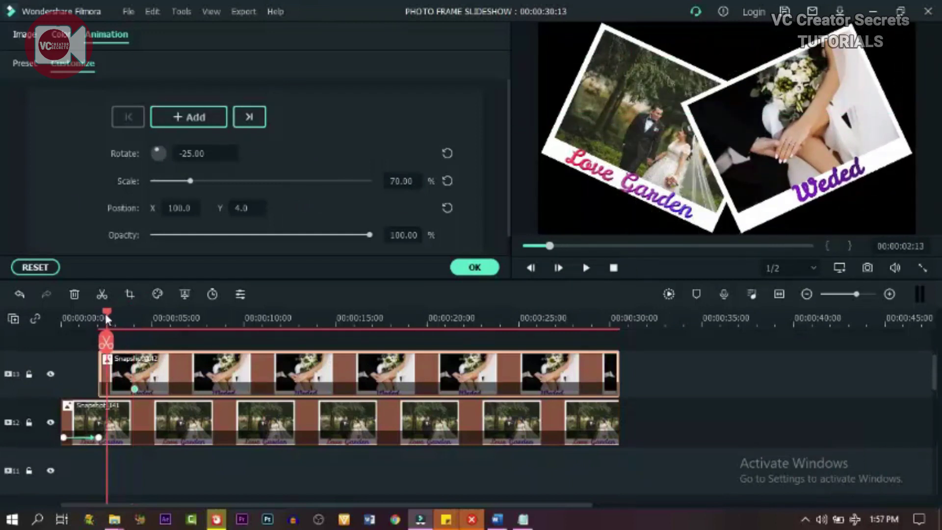
{"action": "left_click_drag", "start_coordinate": [102, 314], "coordinate": [100, 319]}
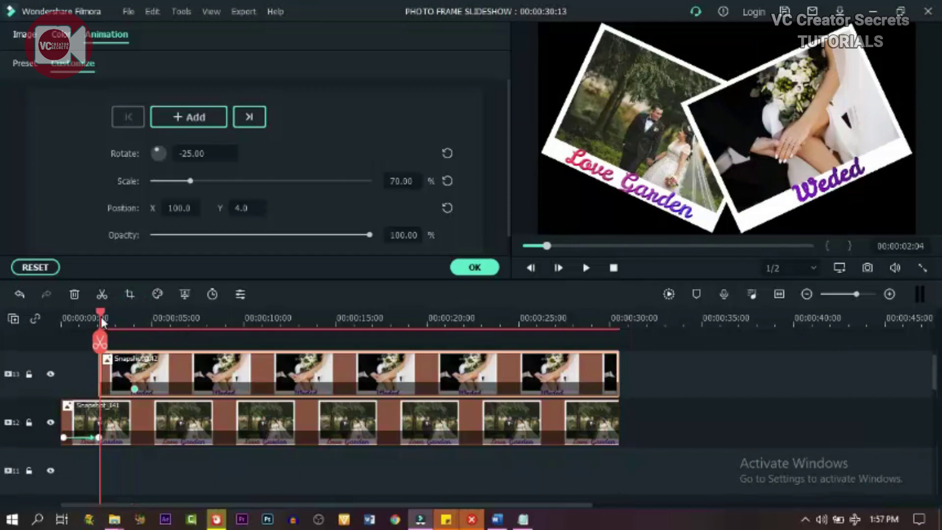
{"action": "left_click", "coordinate": [447, 154]}
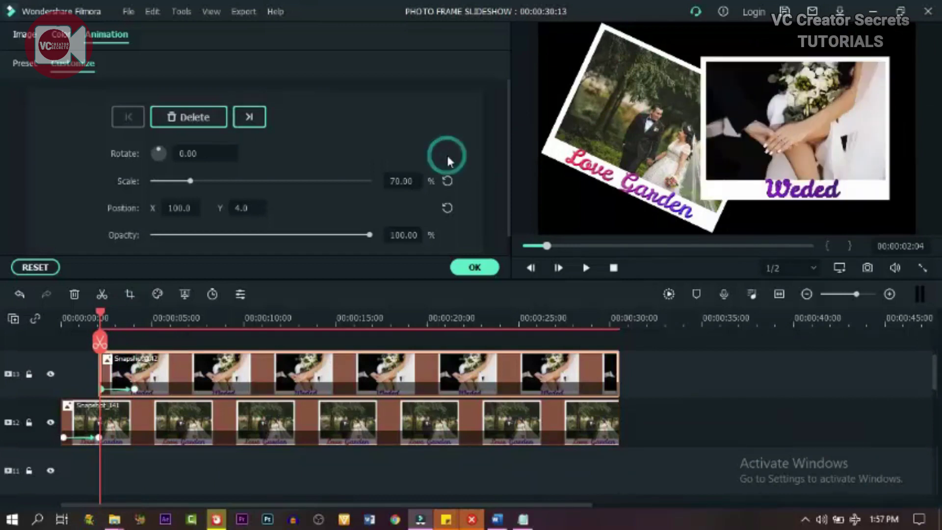
{"action": "left_click", "coordinate": [447, 182]}
{"action": "left_click", "coordinate": [448, 209]}
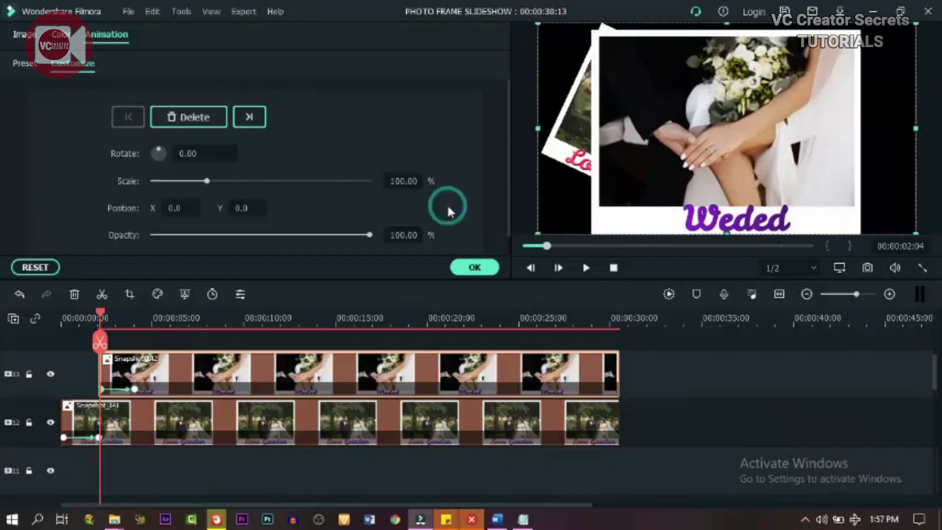
{"action": "left_click_drag", "start_coordinate": [544, 30], "coordinate": [928, 187]}
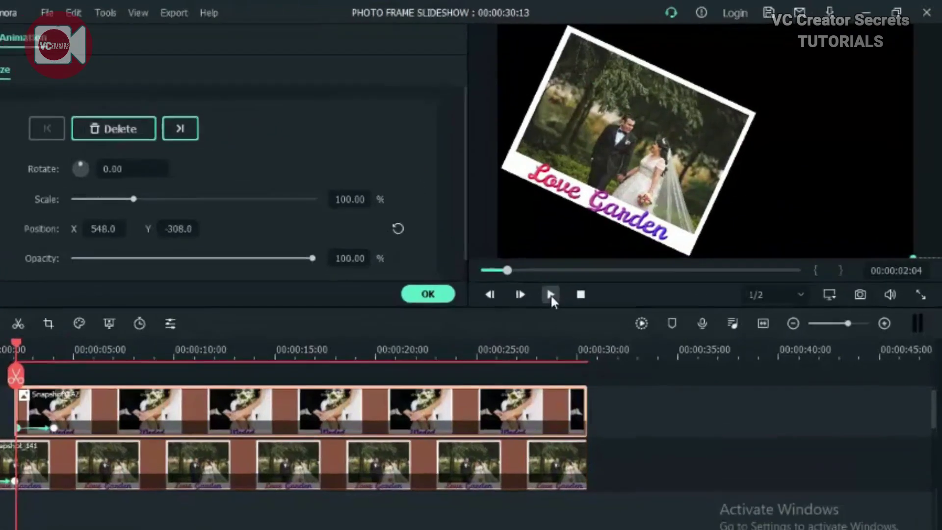
Play back the Weded animation to check it and confirm with OK.
{"action": "left_click", "coordinate": [586, 268]}
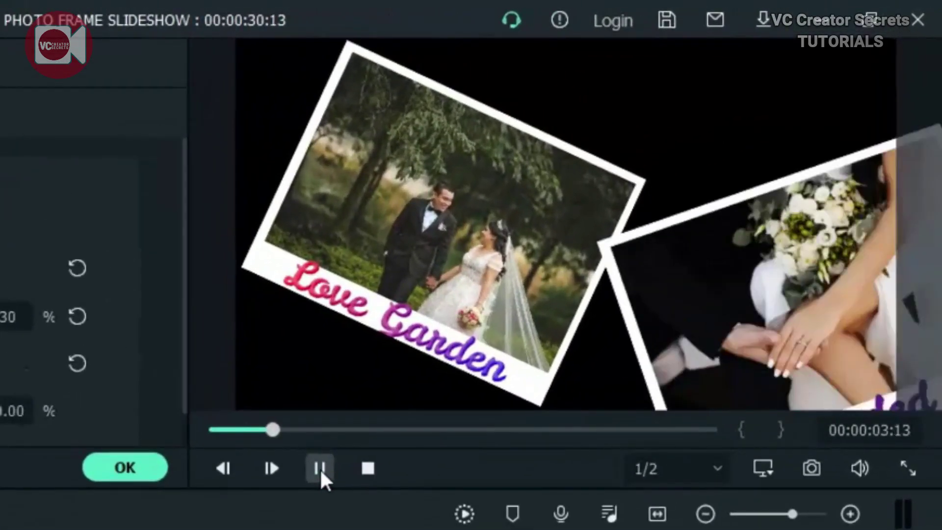
{"action": "left_click", "coordinate": [319, 467]}
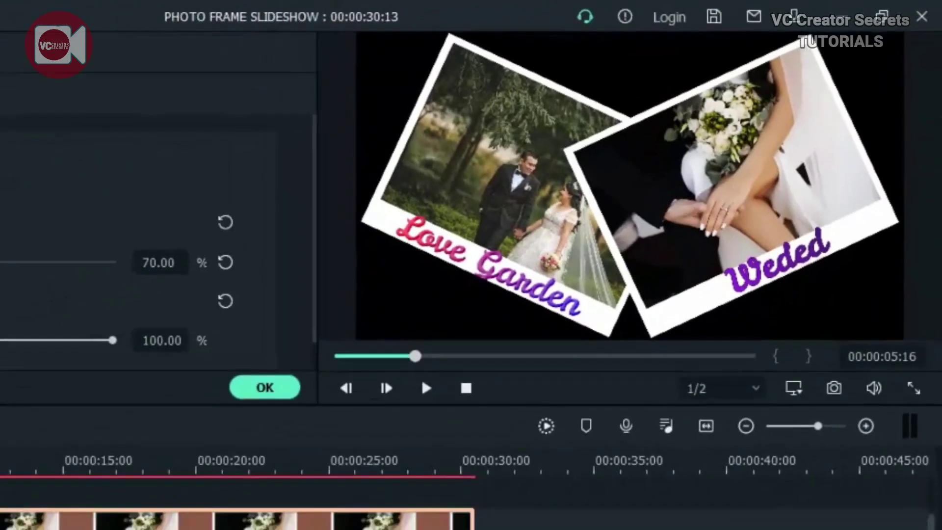
{"action": "left_click", "coordinate": [133, 388]}
{"action": "left_click", "coordinate": [265, 388]}
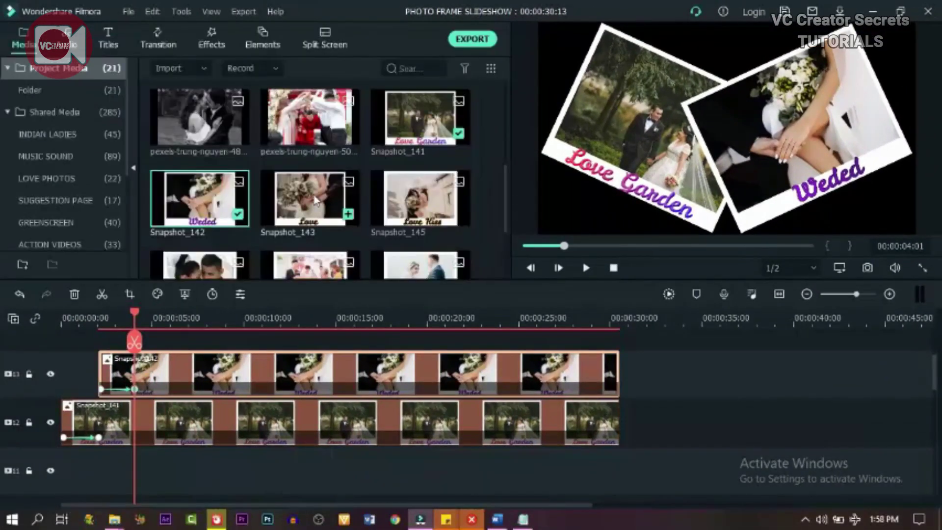
Place Snapshot_143 (Love) on a new top track and stretch it to the slideshow's end.
{"action": "scroll", "coordinate": [293, 408], "scroll_direction": "up", "scroll_amount": 2}
{"action": "left_click_drag", "start_coordinate": [316, 190], "coordinate": [137, 373]}
{"action": "left_click_drag", "start_coordinate": [223, 376], "coordinate": [617, 355]}
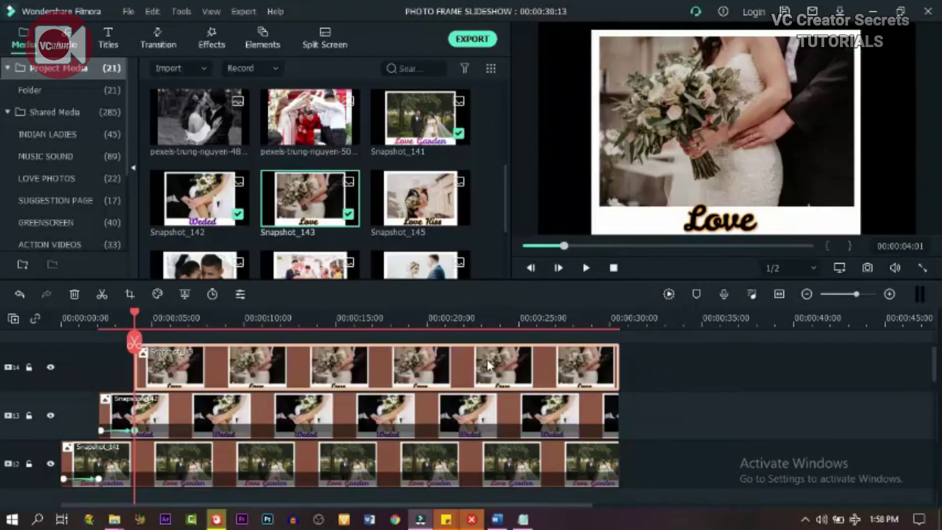
Set the playhead to 05:23 and open the Love clip's animation settings.
{"action": "left_click", "coordinate": [168, 326]}
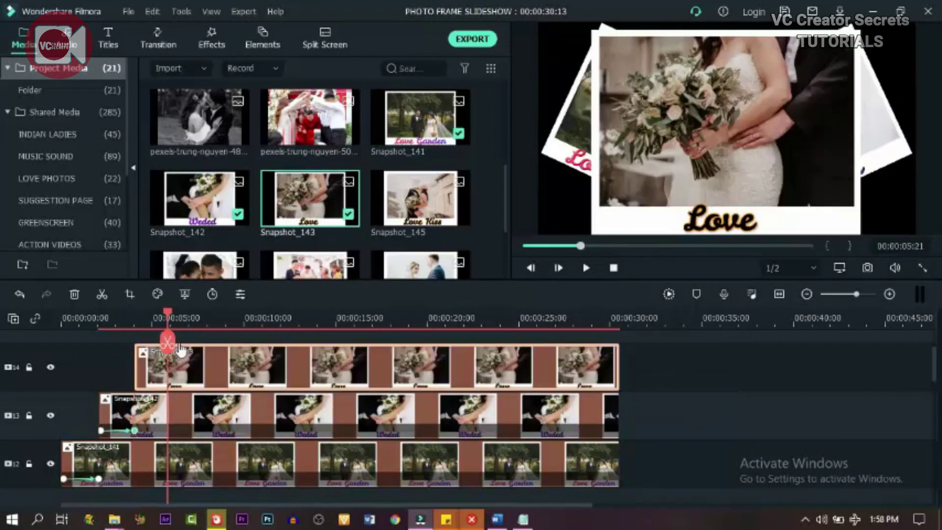
{"action": "left_click_drag", "start_coordinate": [169, 311], "coordinate": [172, 316]}
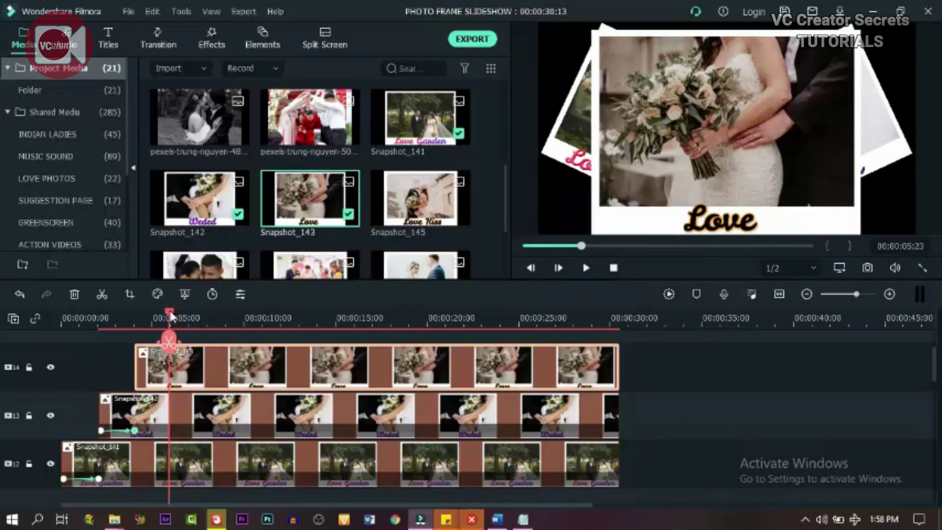
{"action": "double_click", "coordinate": [183, 375]}
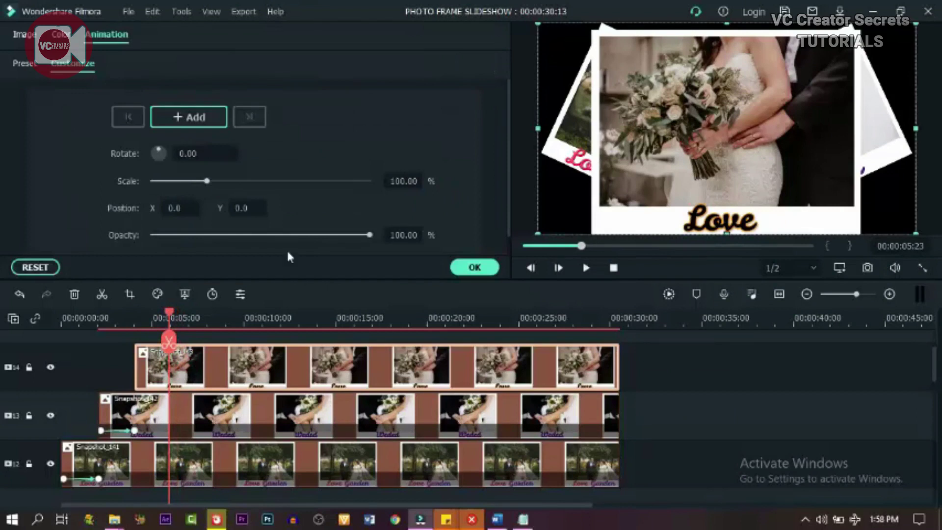
Add a keyframe at 05:23 with the Love photo's scale set to 80.
{"action": "left_click", "coordinate": [196, 119]}
{"action": "double_click", "coordinate": [399, 181]}
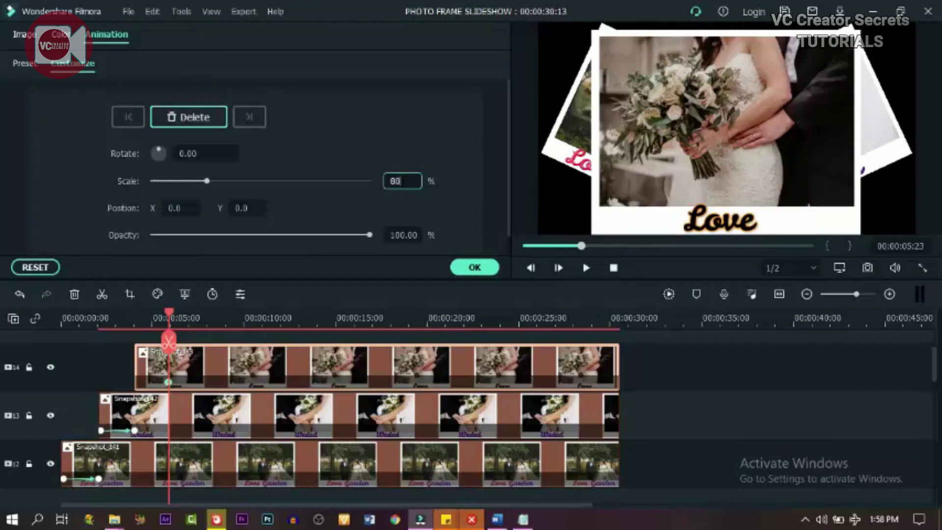
{"action": "type", "text": "80"}
{"action": "left_click", "coordinate": [328, 213]}
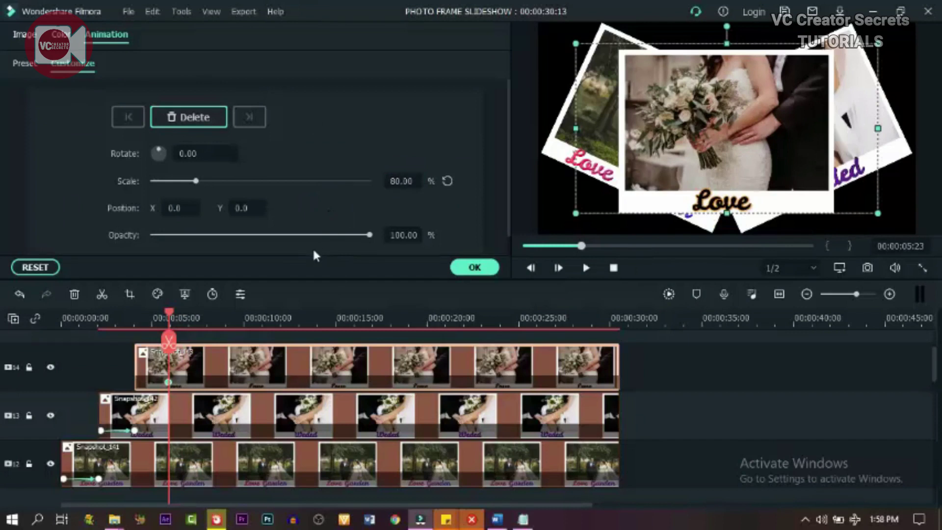
At 04:07 add a 100% scale keyframe with the photo moved below the frame, then preview.
{"action": "left_click_drag", "start_coordinate": [168, 318], "coordinate": [140, 314]}
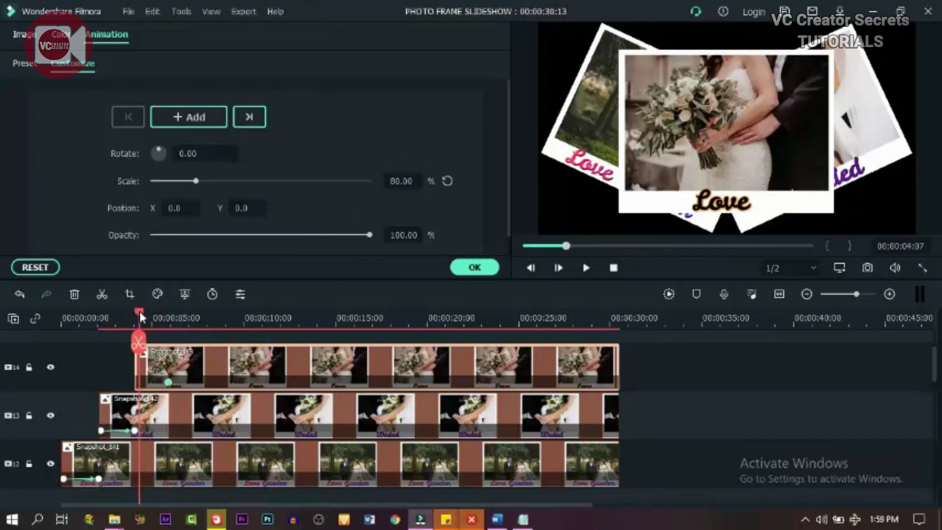
{"action": "left_click", "coordinate": [447, 180]}
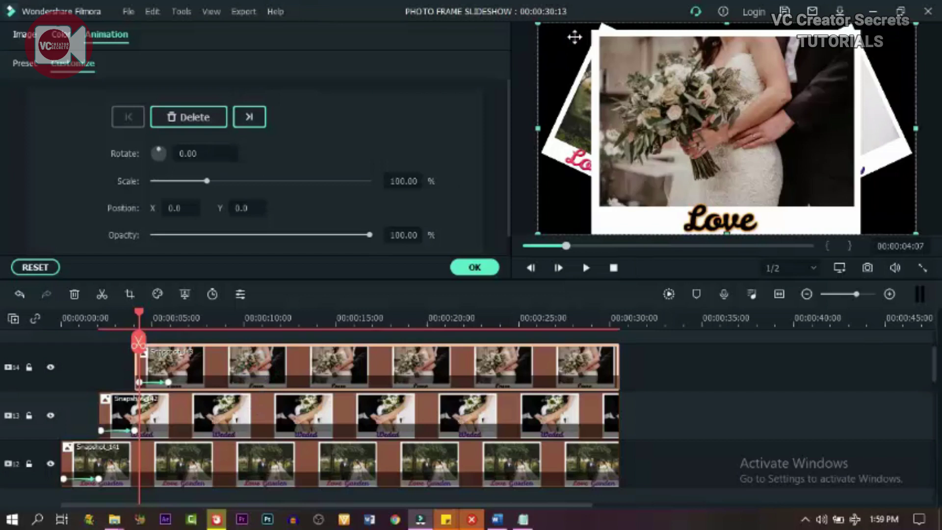
{"action": "left_click_drag", "start_coordinate": [574, 36], "coordinate": [577, 271]}
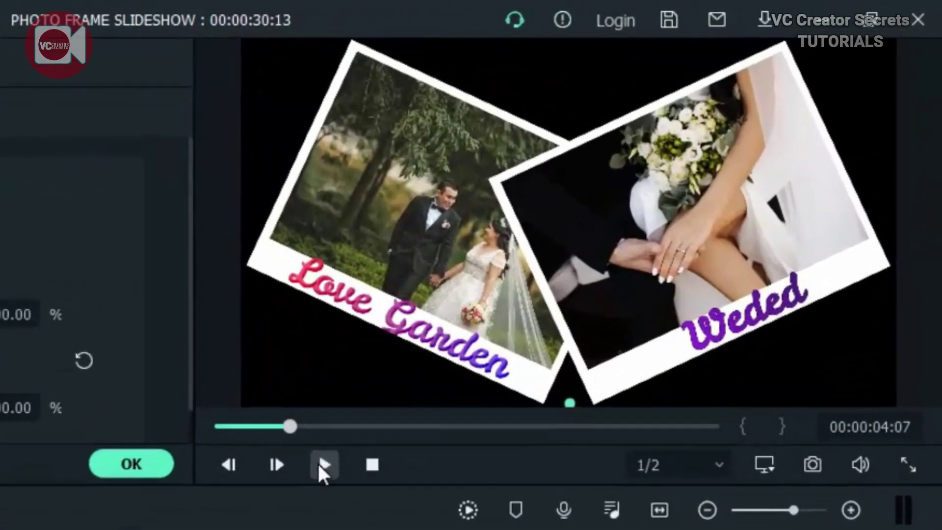
{"action": "left_click", "coordinate": [508, 327]}
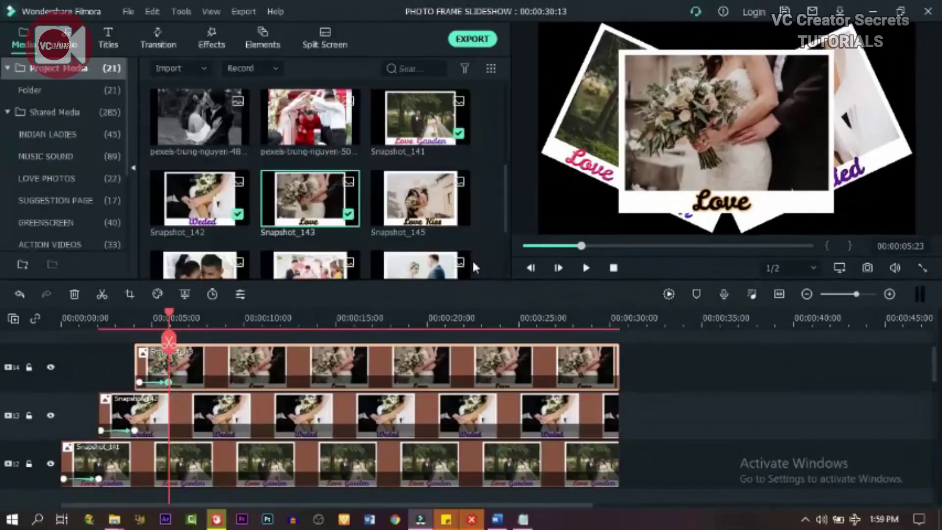
Put the Love Kiss snapshot on a new track running to 30:13 and open its settings at 00:00:08:00.
{"action": "left_click", "coordinate": [424, 200]}
{"action": "left_click_drag", "start_coordinate": [422, 196], "coordinate": [181, 358]}
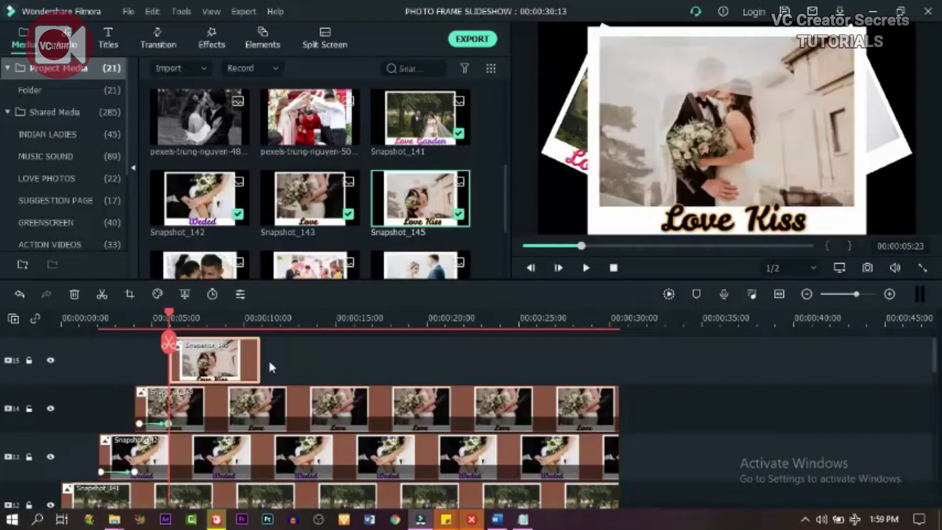
{"action": "left_click_drag", "start_coordinate": [259, 362], "coordinate": [620, 362]}
{"action": "left_click", "coordinate": [202, 312]}
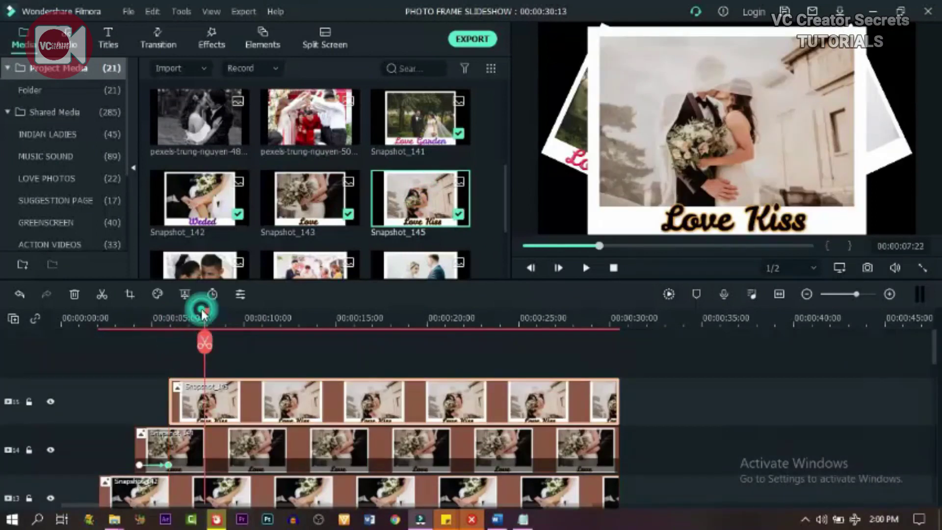
{"action": "left_click_drag", "start_coordinate": [202, 311], "coordinate": [209, 314]}
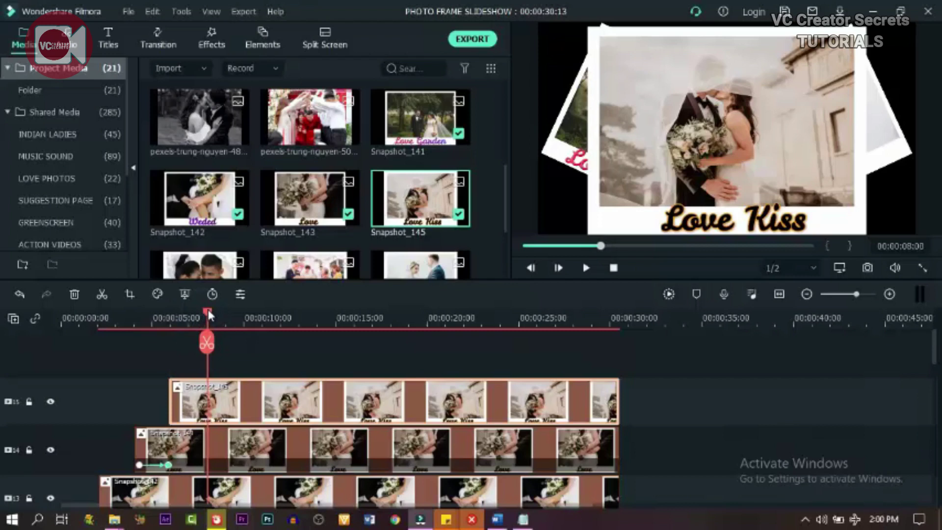
{"action": "double_click", "coordinate": [242, 409]}
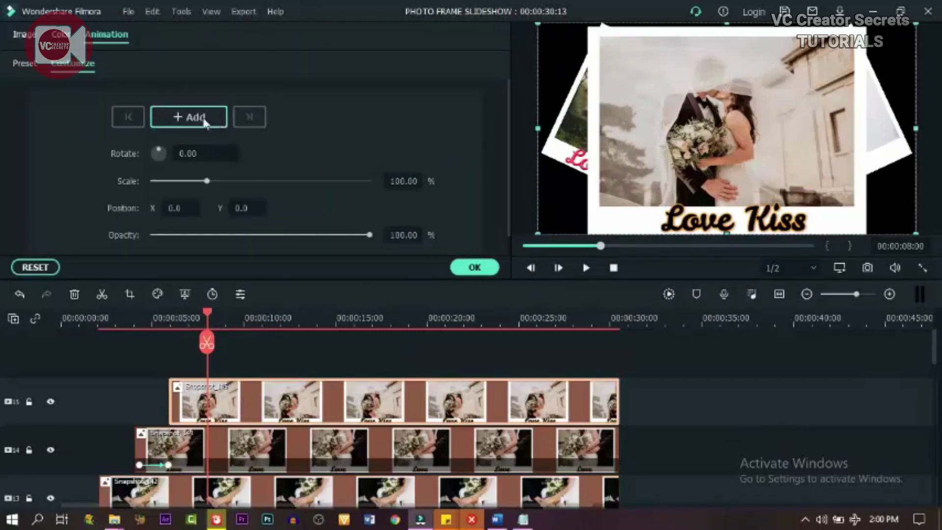
Keyframe the Love Kiss photo's starting size and position, then preview the animation.
{"action": "left_click", "coordinate": [205, 120]}
{"action": "left_click_drag", "start_coordinate": [386, 175], "coordinate": [400, 181]}
{"action": "left_click_drag", "start_coordinate": [207, 313], "coordinate": [172, 313]}
{"action": "left_click", "coordinate": [586, 268]}
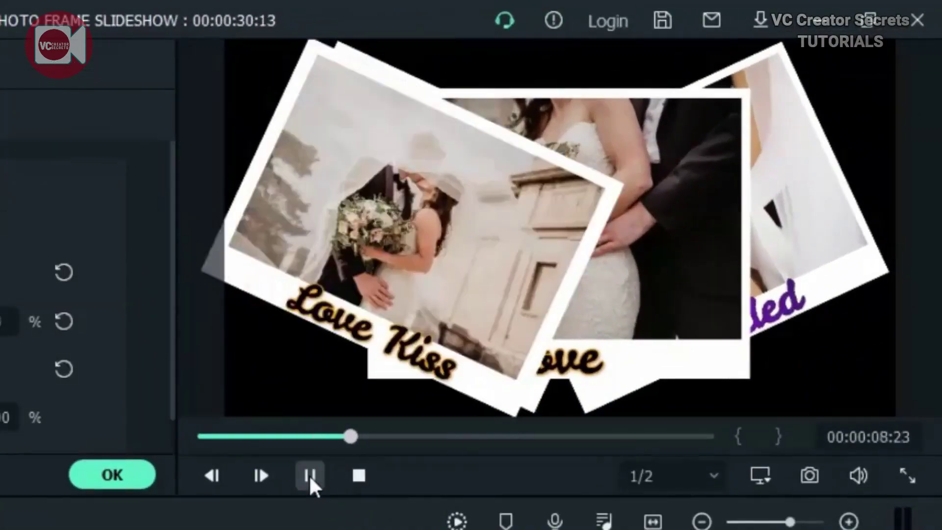
{"action": "left_click", "coordinate": [475, 267]}
Key the Passion snapshot at Scale 70, Rotate -25 in position, and add the next snapshot on a new top track.
{"action": "left_click", "coordinate": [238, 213]}
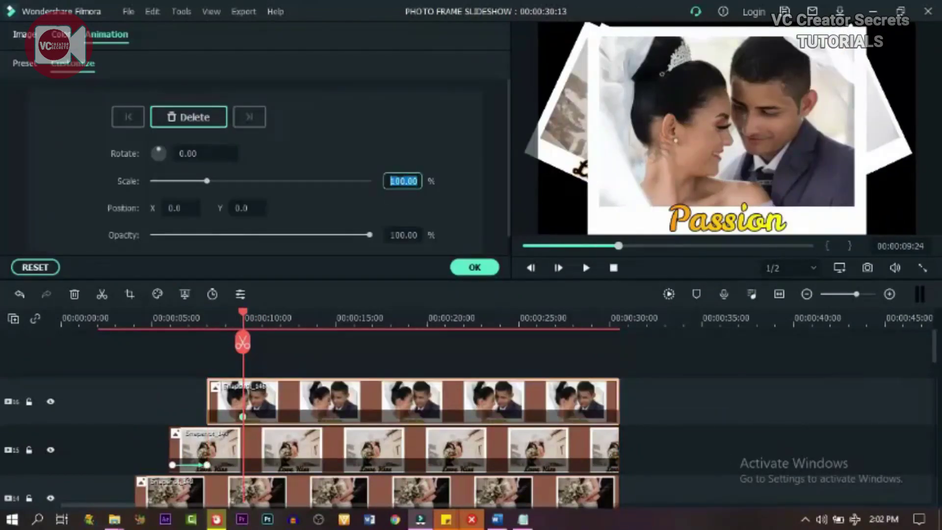
{"action": "type", "text": "70-25"}
{"action": "left_click_drag", "start_coordinate": [697, 148], "coordinate": [638, 132]}
{"action": "left_click", "coordinate": [213, 312]}
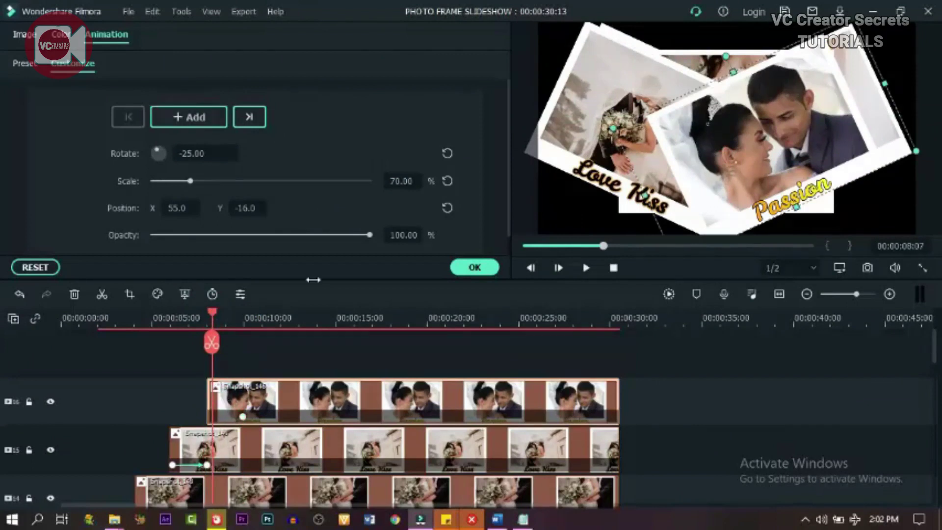
{"action": "left_click_drag", "start_coordinate": [310, 197], "coordinate": [254, 348]}
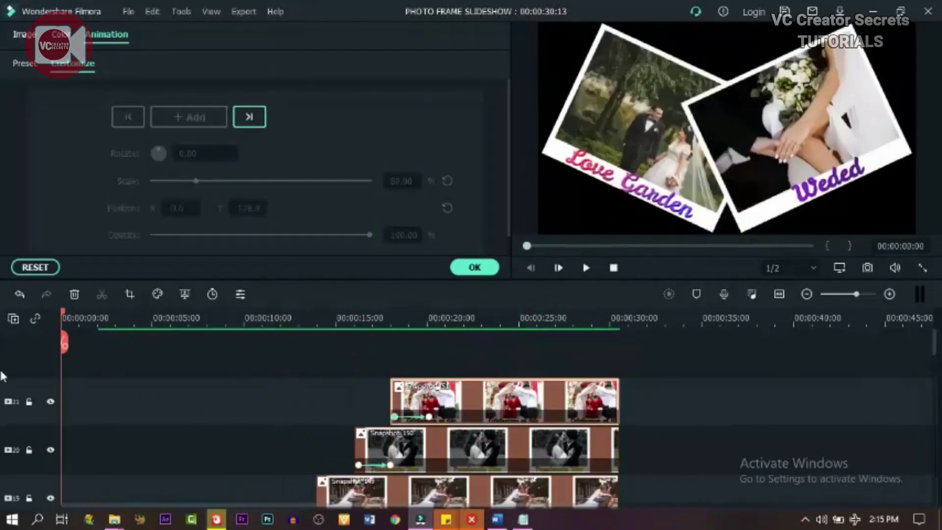
Preview the slideshow, pausing at 00:00:24:23, and select several snapshot clips.
{"action": "left_click", "coordinate": [585, 267]}
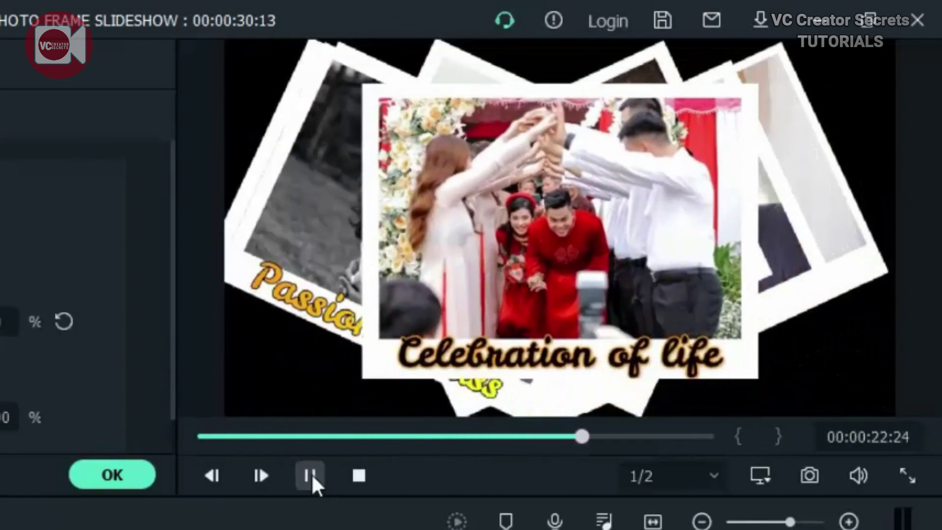
{"action": "left_click", "coordinate": [311, 473]}
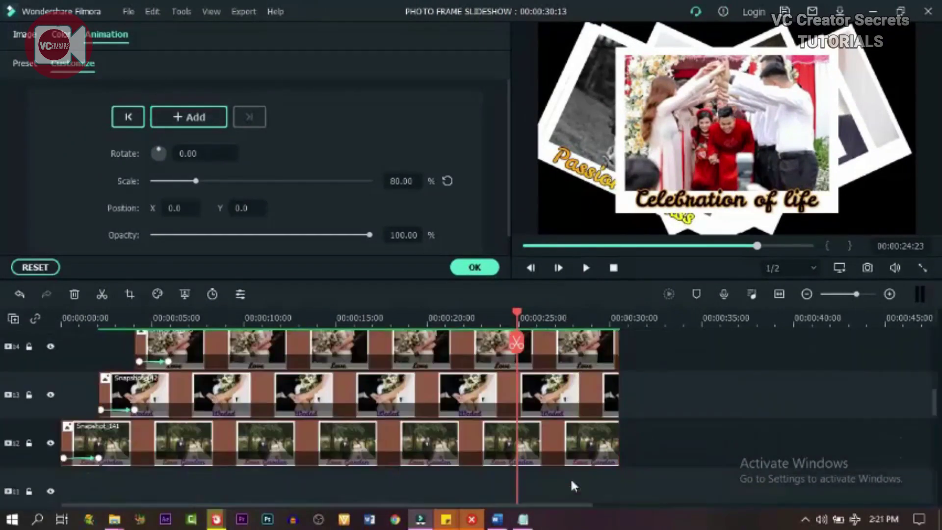
{"action": "left_click_drag", "start_coordinate": [636, 462], "coordinate": [581, 354]}
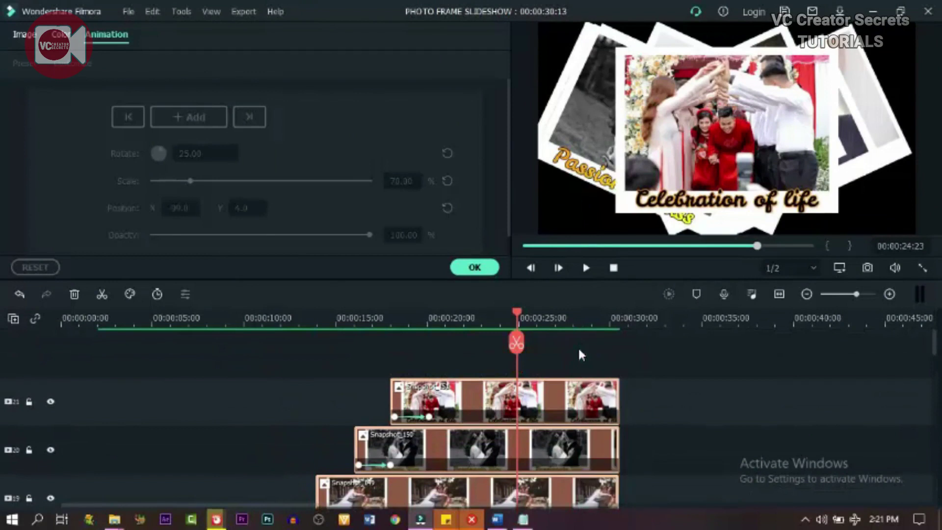
At 00:00:25:02, add a keyframe to each of the top, middle and bottom snapshot clips.
{"action": "left_click", "coordinate": [520, 313]}
{"action": "left_click", "coordinate": [543, 400]}
{"action": "left_click", "coordinate": [197, 118]}
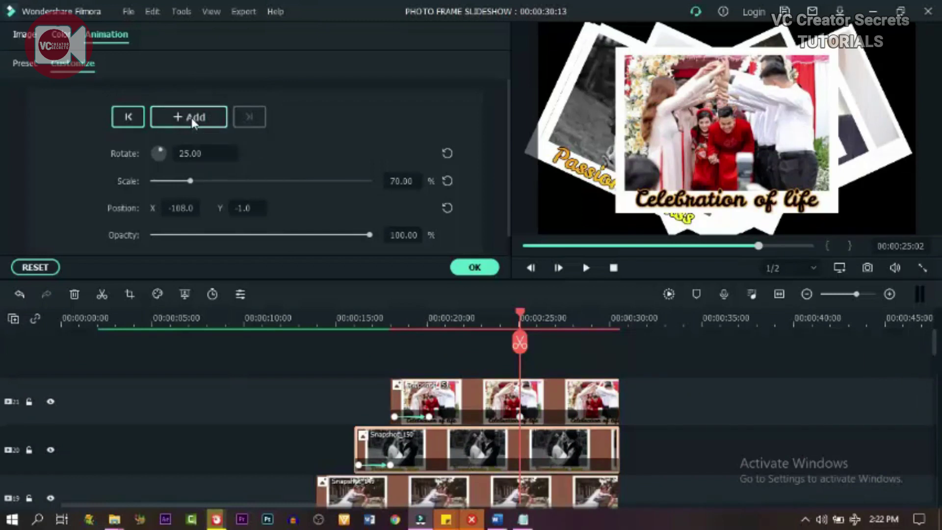
{"action": "left_click", "coordinate": [202, 121]}
{"action": "left_click", "coordinate": [560, 495]}
{"action": "left_click", "coordinate": [186, 119]}
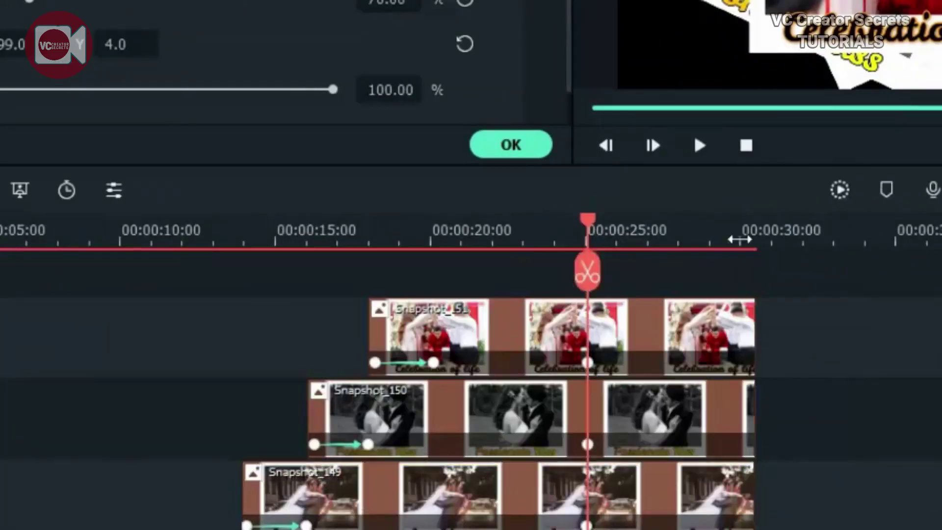
{"action": "left_click_drag", "start_coordinate": [520, 452], "coordinate": [615, 452]}
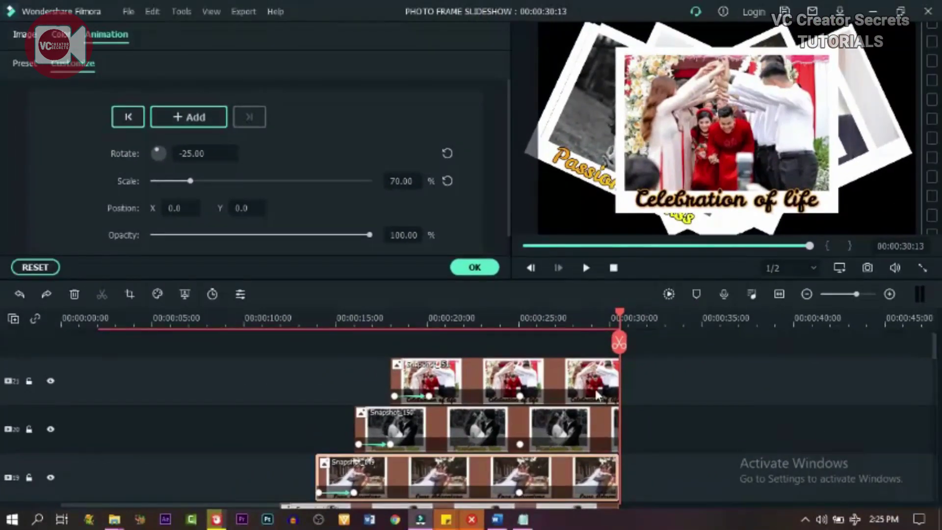
Fade the top clip and Snapshot_150 to 0% opacity, straightening Snapshot_150 back to 0°.
{"action": "left_click", "coordinate": [594, 387]}
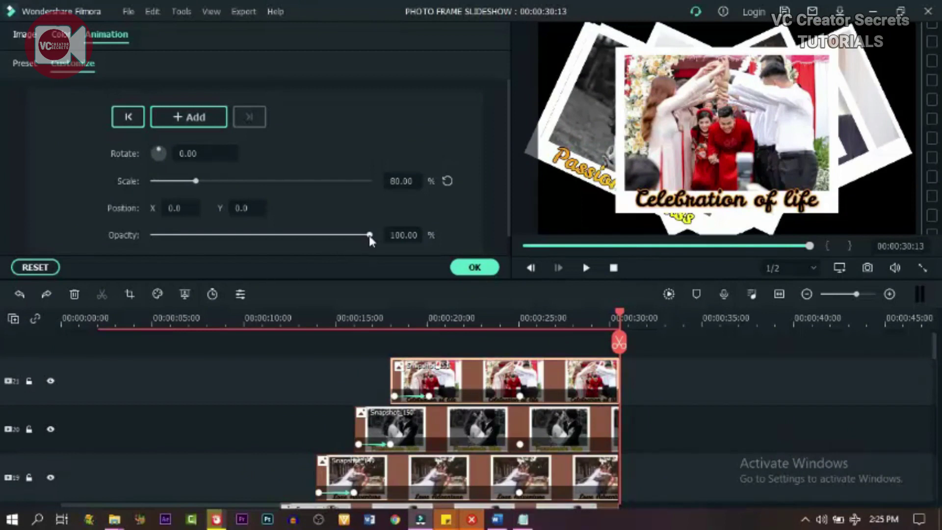
{"action": "left_click_drag", "start_coordinate": [369, 236], "coordinate": [152, 246]}
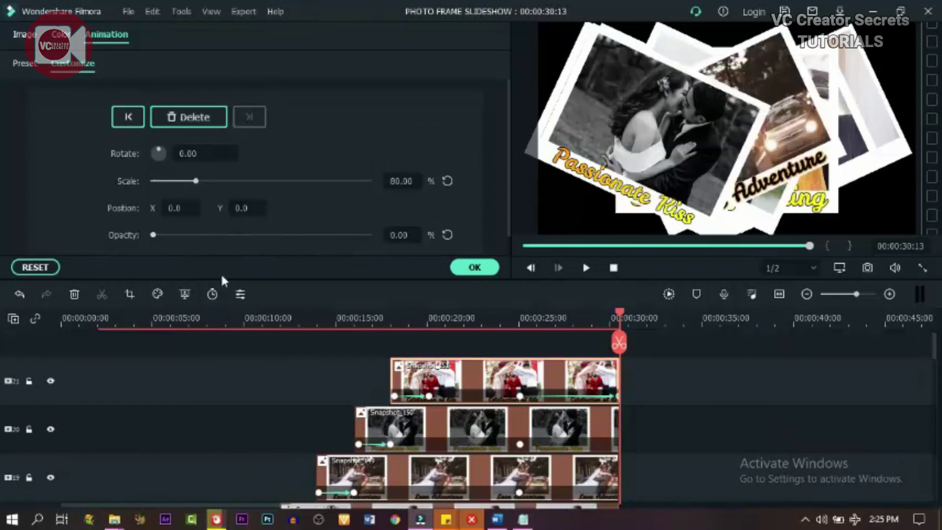
{"action": "left_click", "coordinate": [569, 421]}
{"action": "left_click", "coordinate": [446, 153]}
{"action": "left_click", "coordinate": [157, 235]}
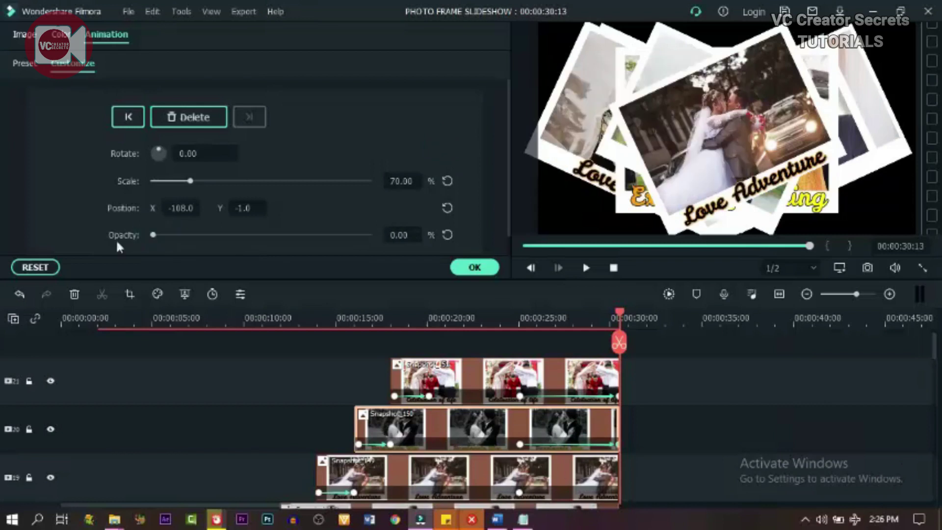
Set the ending opacity of the next clips down, through the Weded photo, to 0%.
{"action": "left_click", "coordinate": [161, 235]}
{"action": "left_click", "coordinate": [179, 231]}
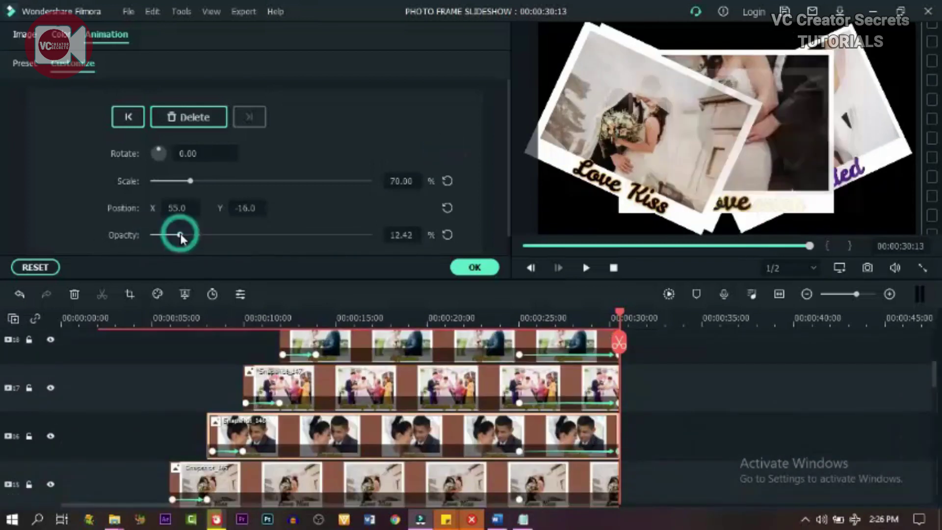
{"action": "left_click", "coordinate": [152, 234]}
{"action": "left_click", "coordinate": [578, 444]}
{"action": "left_click", "coordinate": [152, 234]}
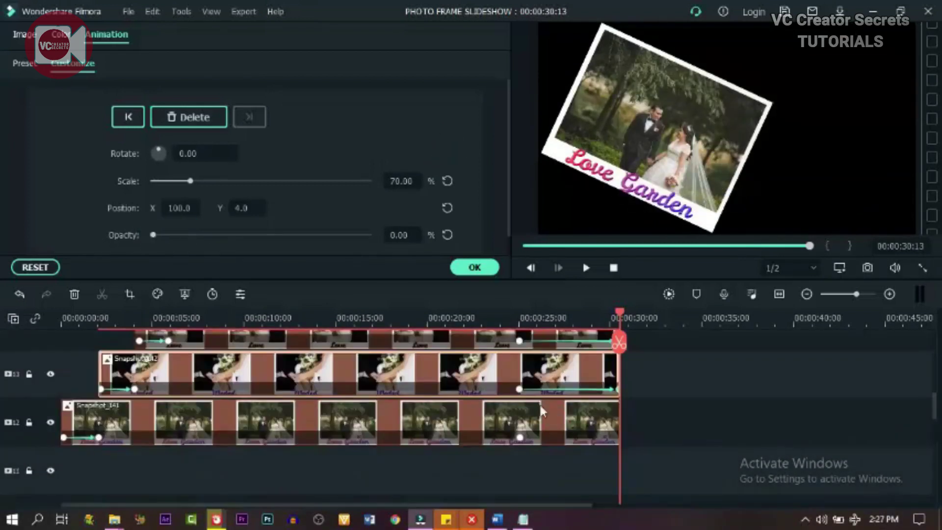
Drag the fade-end keyframes of the Weded, Love and next clip earlier in the timeline.
{"action": "scroll", "coordinate": [603, 408], "scroll_direction": "up", "scroll_amount": 1}
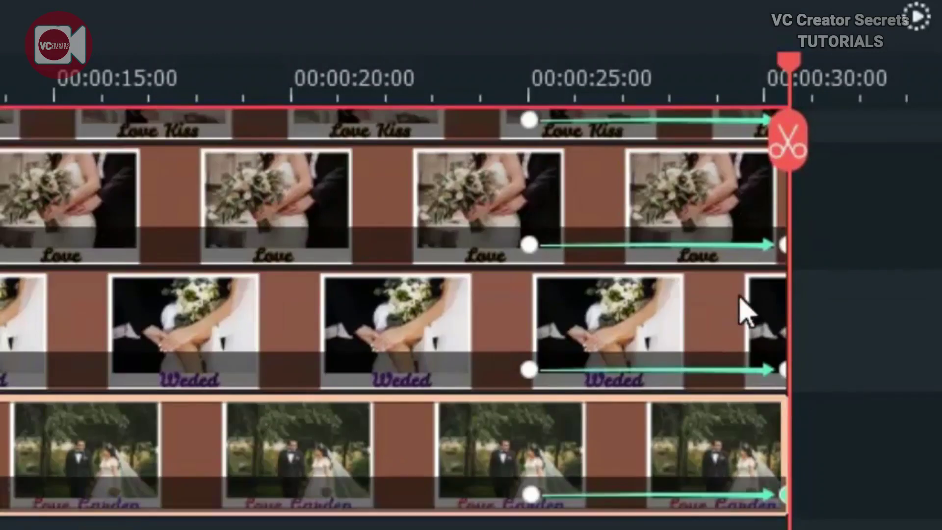
{"action": "left_click", "coordinate": [781, 373]}
{"action": "left_click_drag", "start_coordinate": [781, 372], "coordinate": [728, 373]}
{"action": "left_click_drag", "start_coordinate": [784, 246], "coordinate": [680, 245]}
{"action": "scroll", "coordinate": [701, 277], "scroll_direction": "up", "scroll_amount": 3}
{"action": "left_click_drag", "start_coordinate": [764, 230], "coordinate": [649, 247]}
Pull the remaining snapshots' fade-end keyframes earlier so they vanish in sequence, then preview.
{"action": "scroll", "coordinate": [782, 284], "scroll_direction": "up", "scroll_amount": 3}
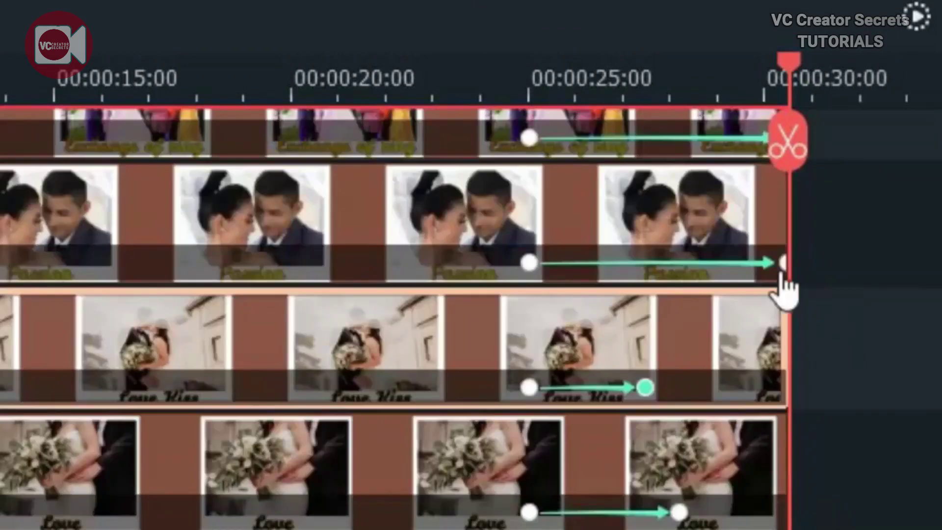
{"action": "scroll", "coordinate": [782, 285], "scroll_direction": "up", "scroll_amount": 3}
{"action": "left_click_drag", "start_coordinate": [782, 295], "coordinate": [655, 320]}
{"action": "scroll", "coordinate": [656, 320], "scroll_direction": "up", "scroll_amount": 3}
{"action": "left_click_drag", "start_coordinate": [782, 275], "coordinate": [579, 276]}
{"action": "left_click_drag", "start_coordinate": [782, 423], "coordinate": [589, 423]}
{"action": "scroll", "coordinate": [806, 316], "scroll_direction": "up", "scroll_amount": 3}
{"action": "left_click_drag", "start_coordinate": [782, 297], "coordinate": [590, 297]}
{"action": "scroll", "coordinate": [590, 297], "scroll_direction": "up", "scroll_amount": 3}
{"action": "left_click_drag", "start_coordinate": [783, 278], "coordinate": [580, 294]}
{"action": "left_click", "coordinate": [328, 469]}
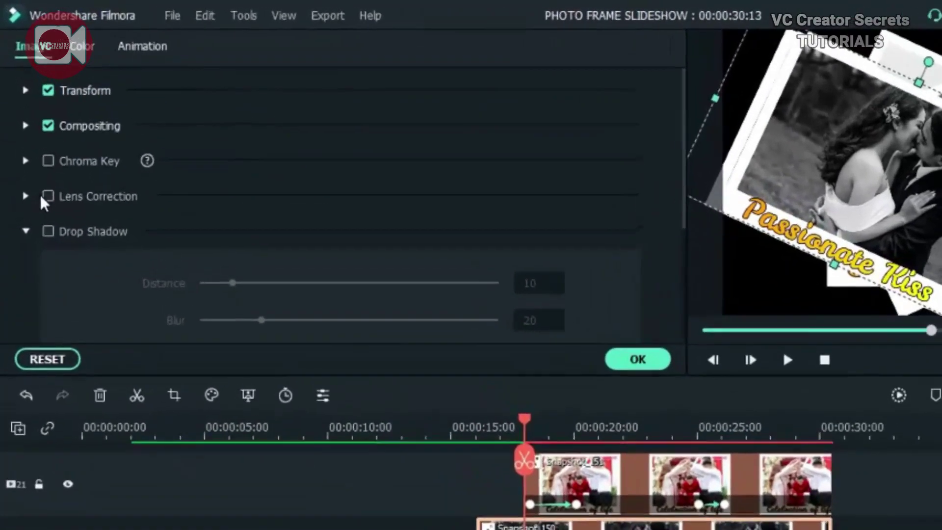
Enable a Drop Shadow (Distance 10, Blur 20) on the photo and replay the slideshow from the start.
{"action": "left_click", "coordinate": [35, 173]}
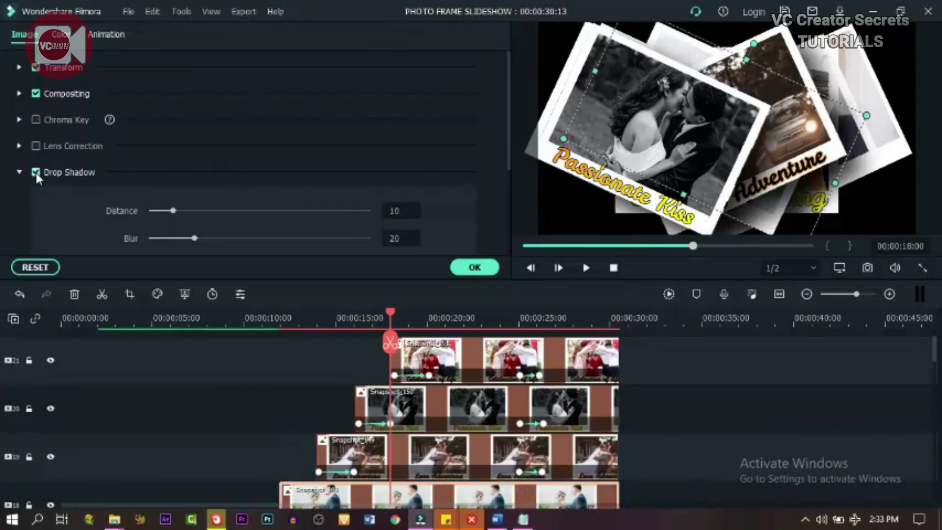
{"action": "scroll", "coordinate": [493, 444], "scroll_direction": "down", "scroll_amount": 1}
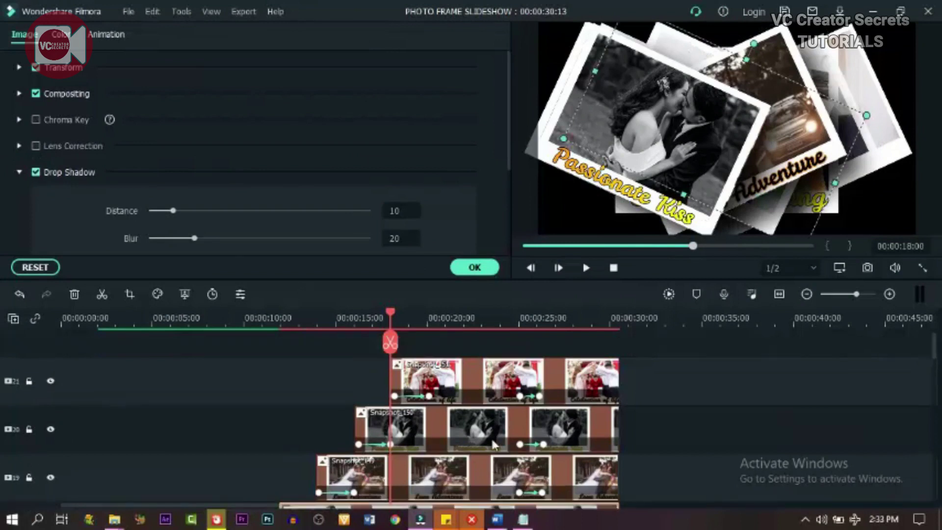
{"action": "scroll", "coordinate": [493, 445], "scroll_direction": "down", "scroll_amount": 1}
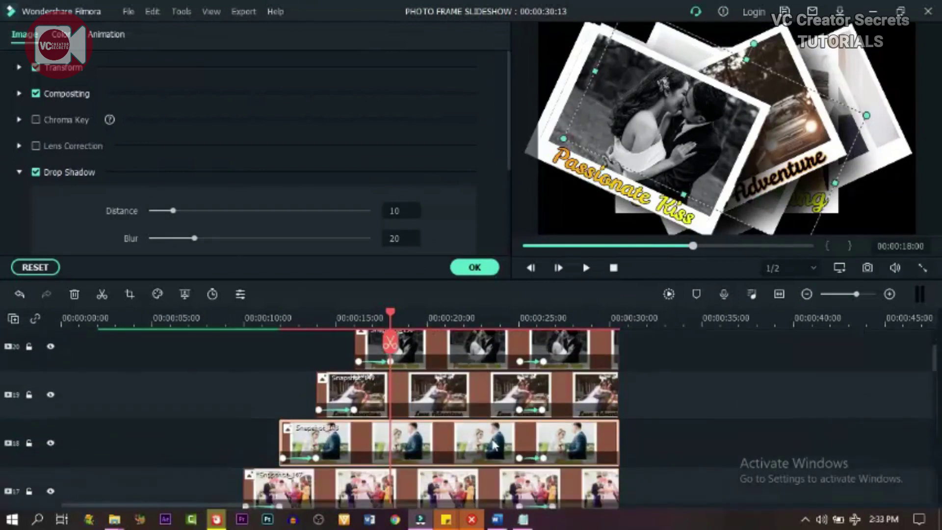
{"action": "scroll", "coordinate": [574, 493], "scroll_direction": "down", "scroll_amount": 6}
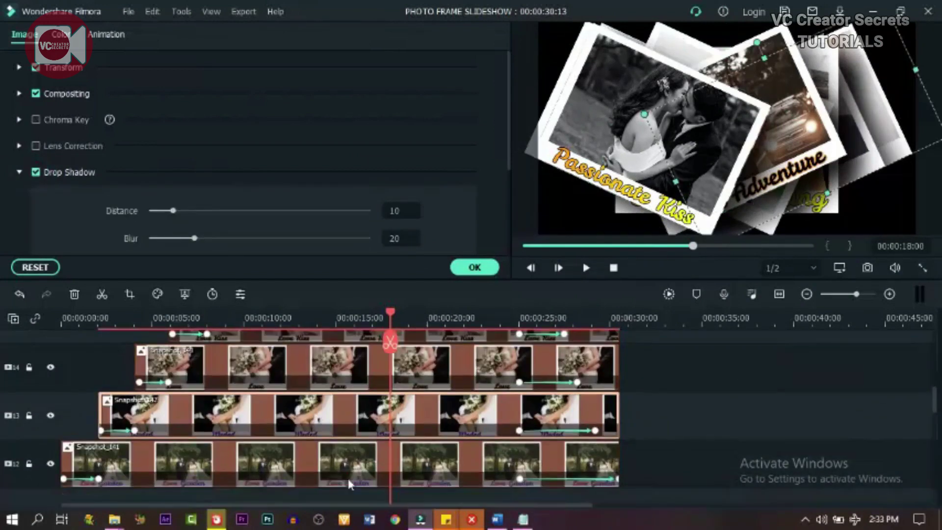
{"action": "left_click", "coordinate": [477, 272]}
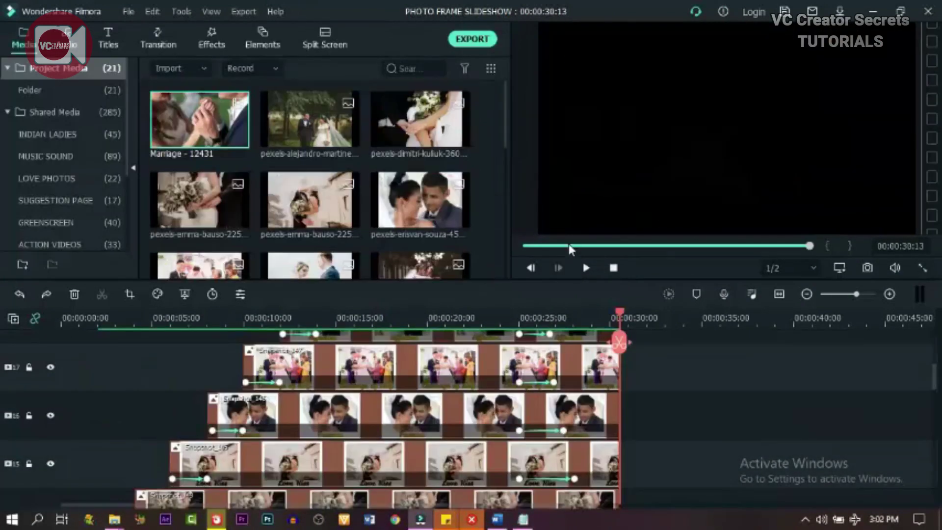
{"action": "left_click_drag", "start_coordinate": [812, 246], "coordinate": [526, 245]}
{"action": "left_click", "coordinate": [586, 267]}
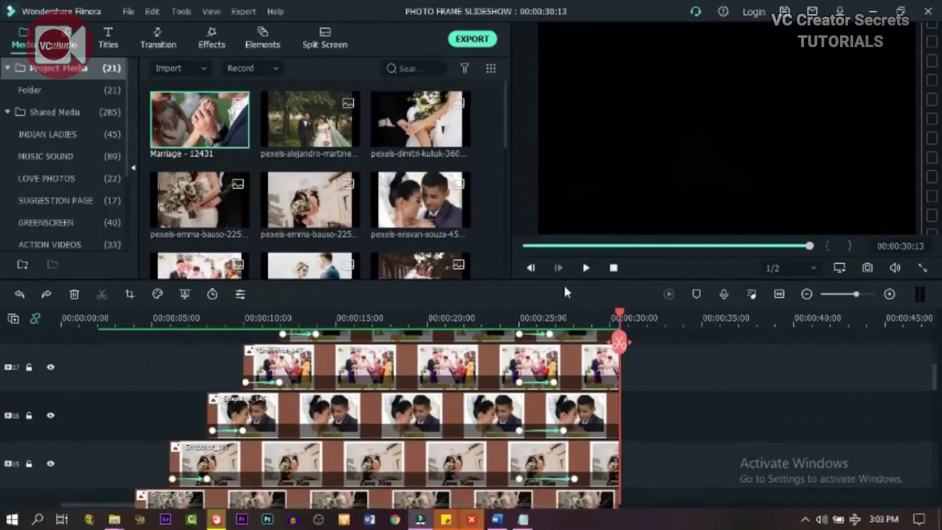
{"action": "scroll", "coordinate": [417, 221], "scroll_direction": "down", "scroll_amount": 10}
{"action": "scroll", "coordinate": [417, 245], "scroll_direction": "up", "scroll_amount": 10}
Drop the Marriage - 12431 video onto track 11, keeping the 1920 x 1080 25fps project settings.
{"action": "scroll", "coordinate": [398, 434], "scroll_direction": "down", "scroll_amount": 5}
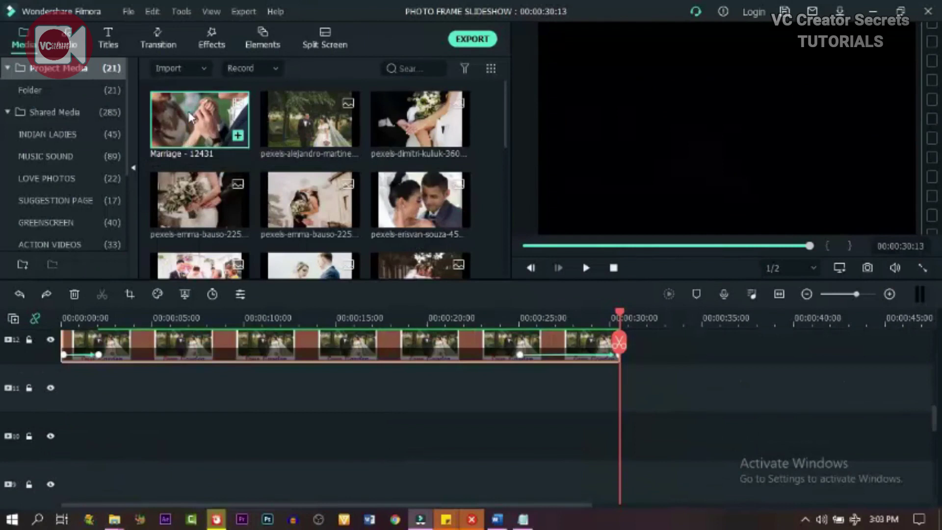
{"action": "left_click_drag", "start_coordinate": [189, 338], "coordinate": [212, 422]}
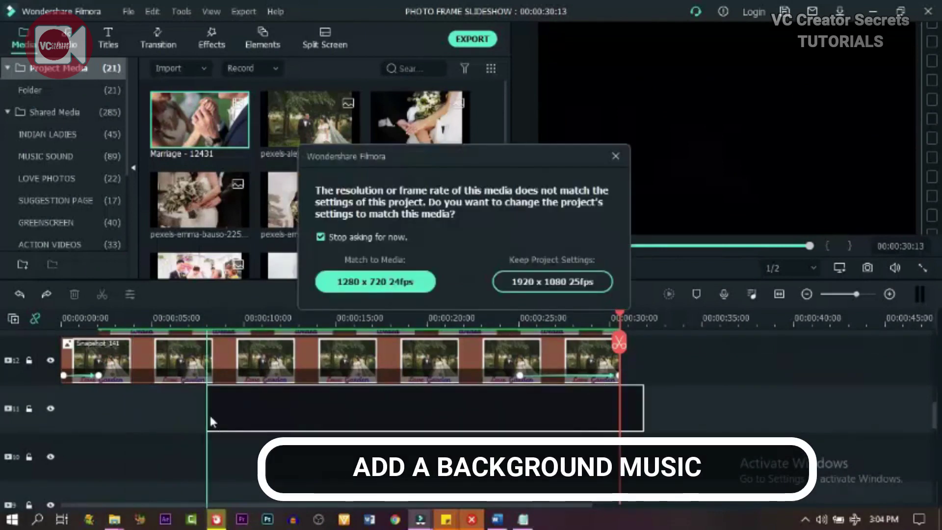
{"action": "left_click", "coordinate": [579, 282]}
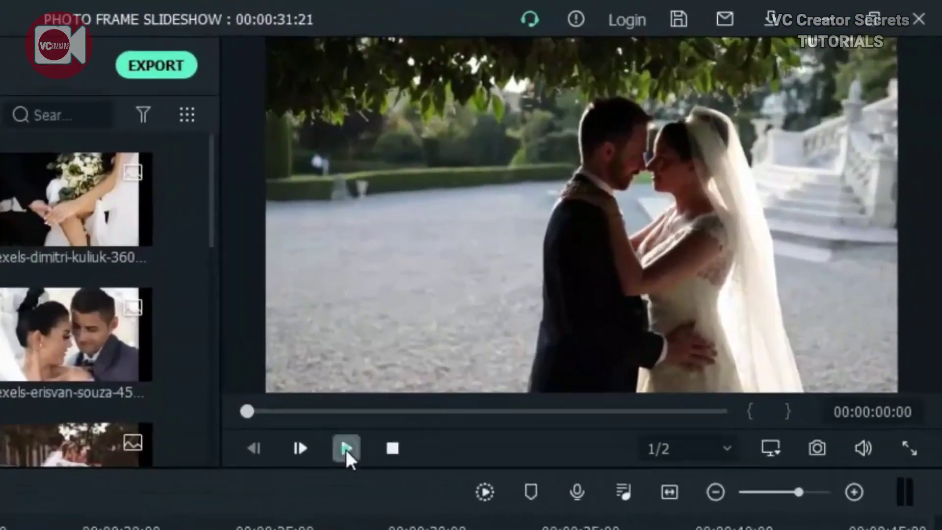
{"action": "left_click", "coordinate": [586, 268]}
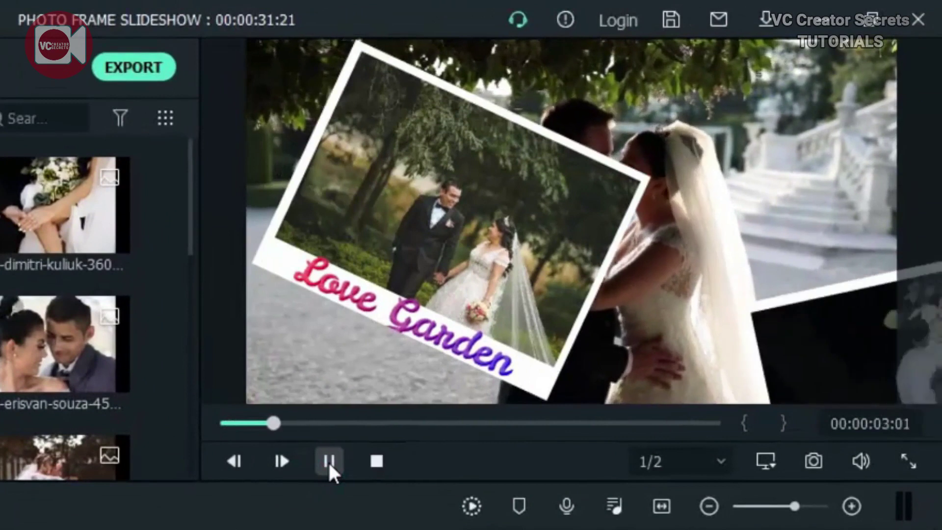